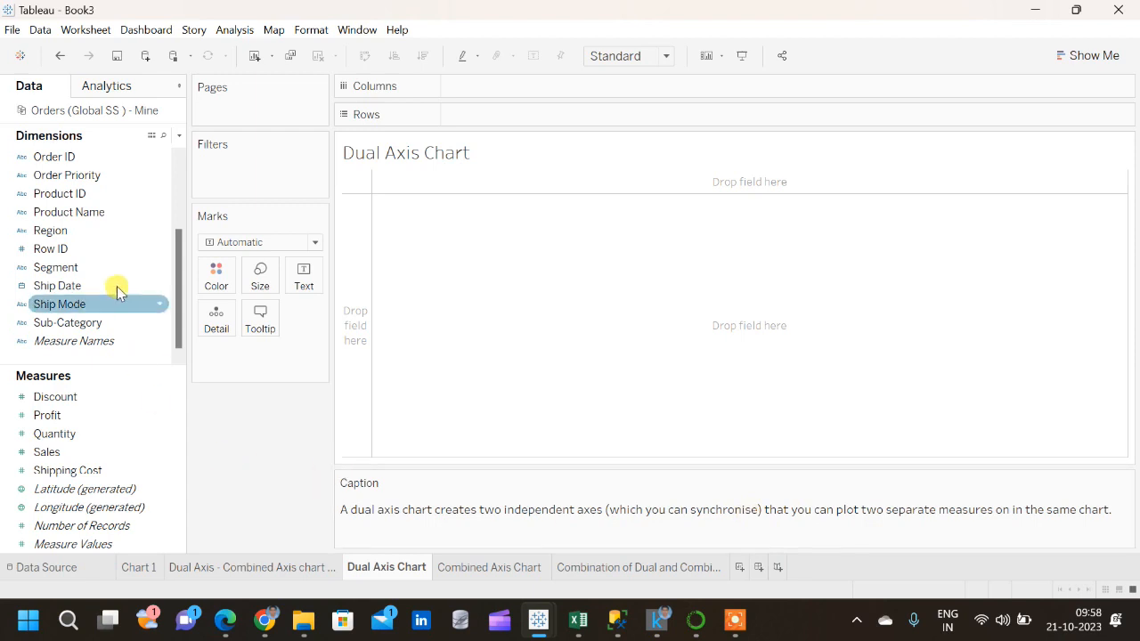
# Place Order Date on Columns as a continuous month, and hide the worksheet's caption card
pyautogui.scroll(3, 78, 245)
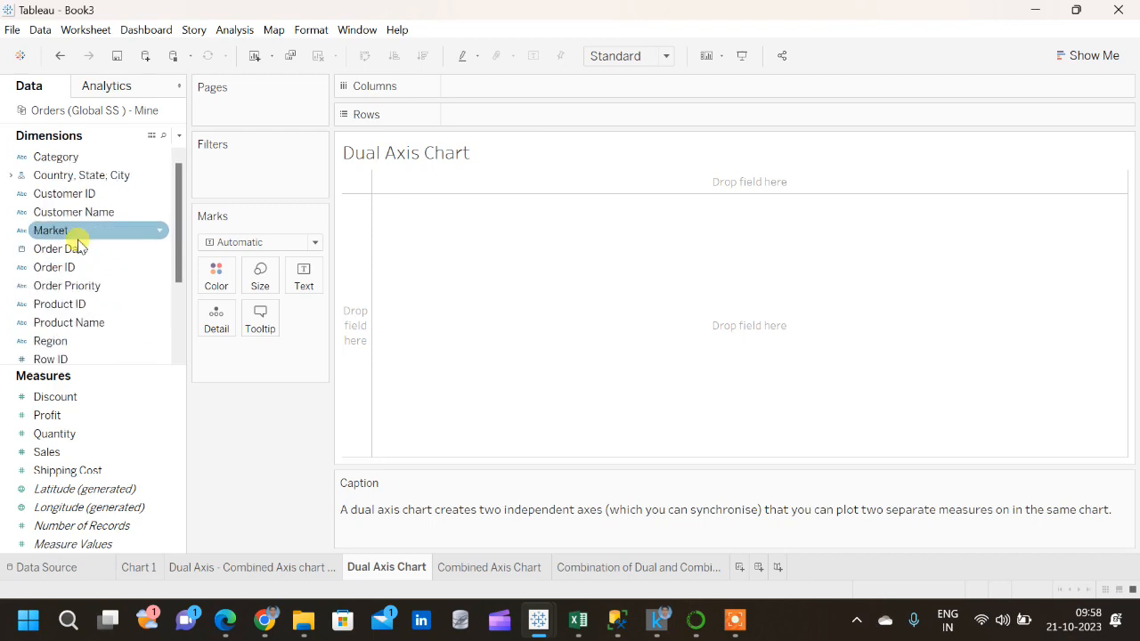
pyautogui.click(56, 250)
pyautogui.moveTo(57, 249); pyautogui.dragTo(499, 84)
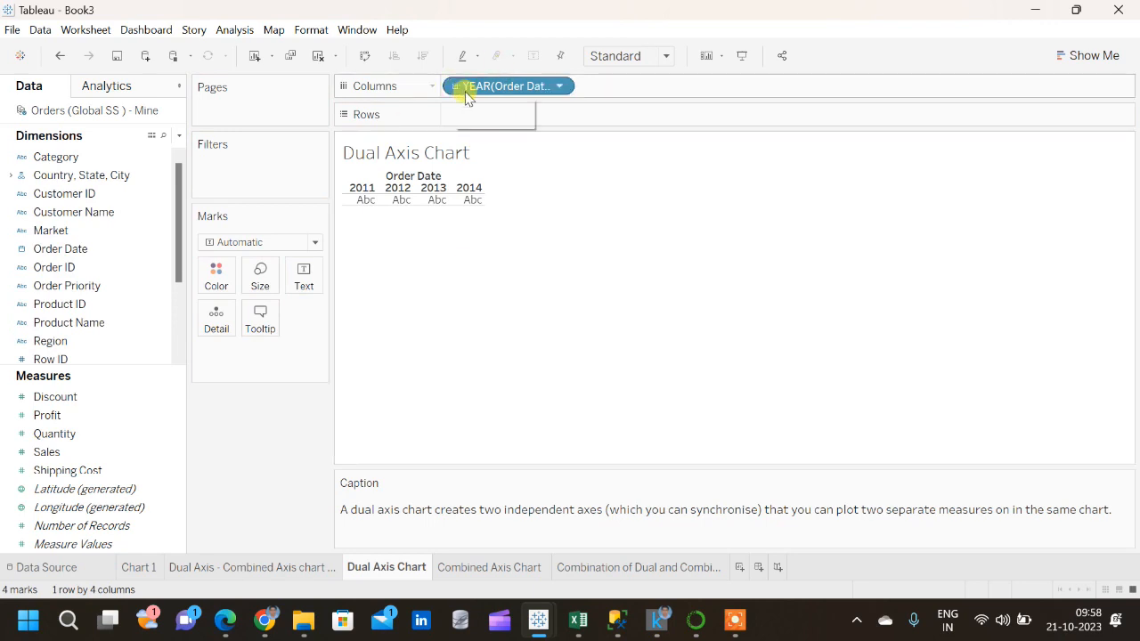
pyautogui.click(559, 86)
pyautogui.click(489, 421)
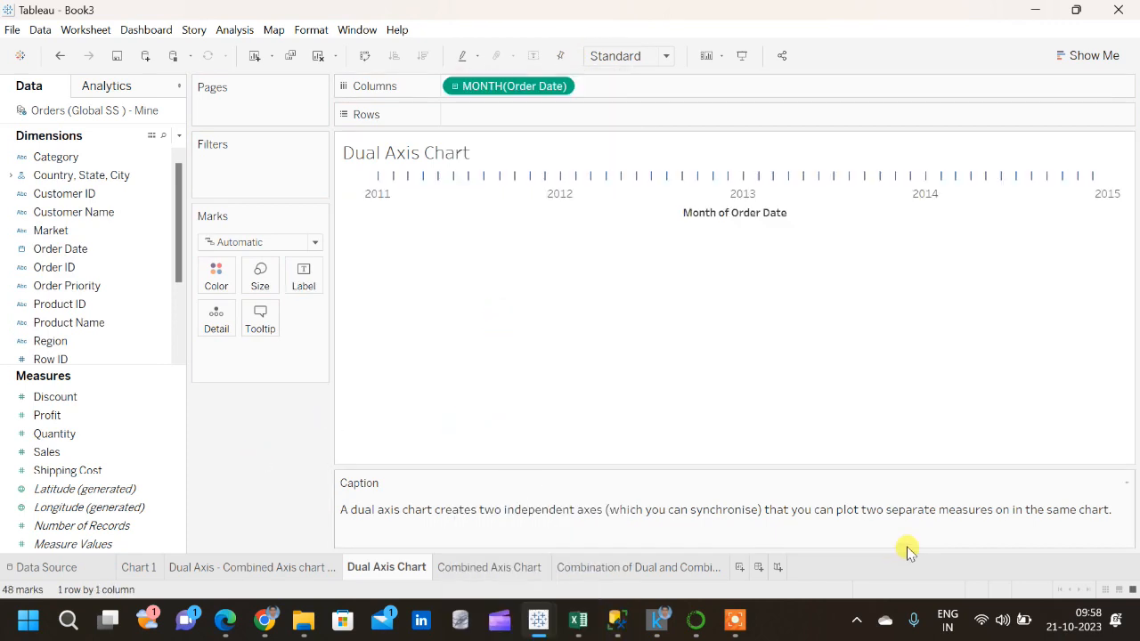
pyautogui.click(1127, 483)
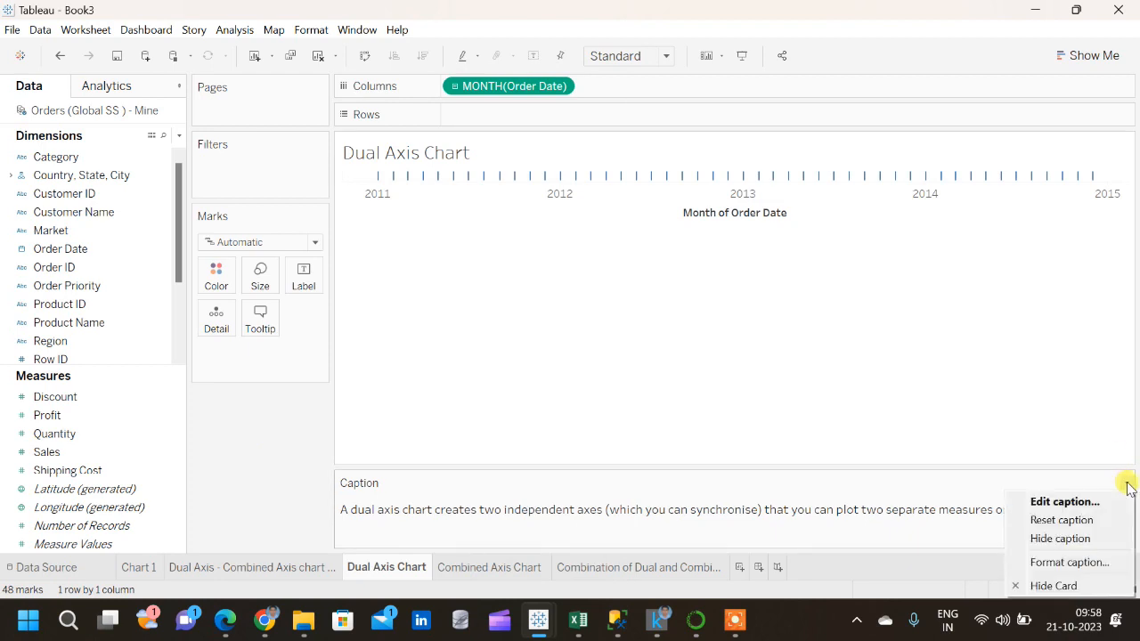
pyautogui.click(1080, 586)
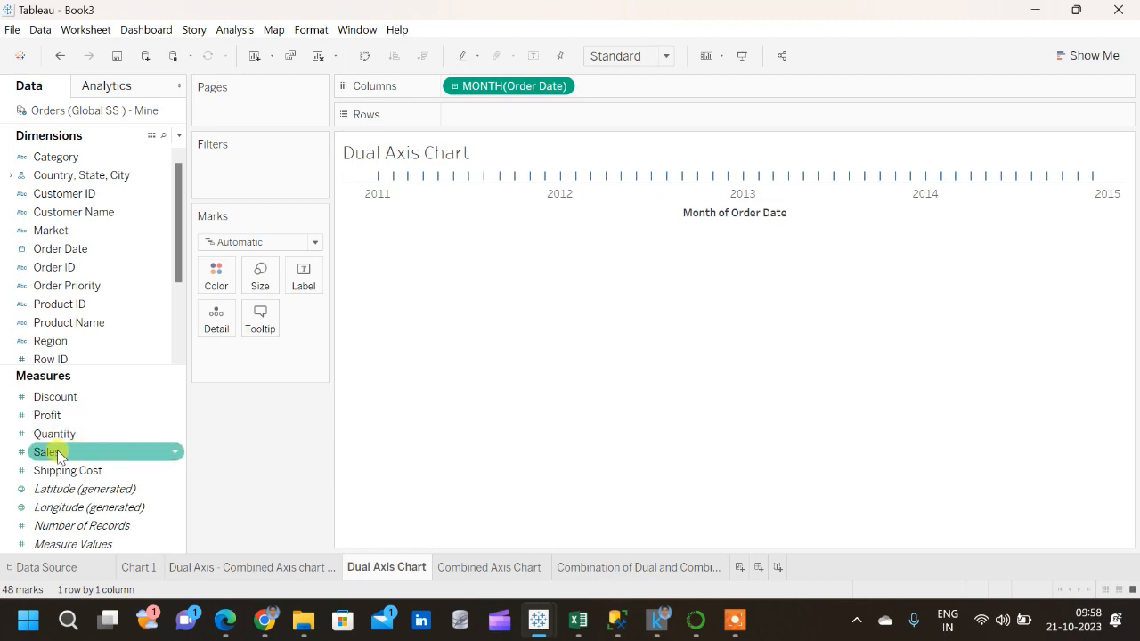
# Add the Sales and Profit measures to Rows, with Profit placed after Sales
pyautogui.moveTo(55, 454); pyautogui.dragTo(488, 122)
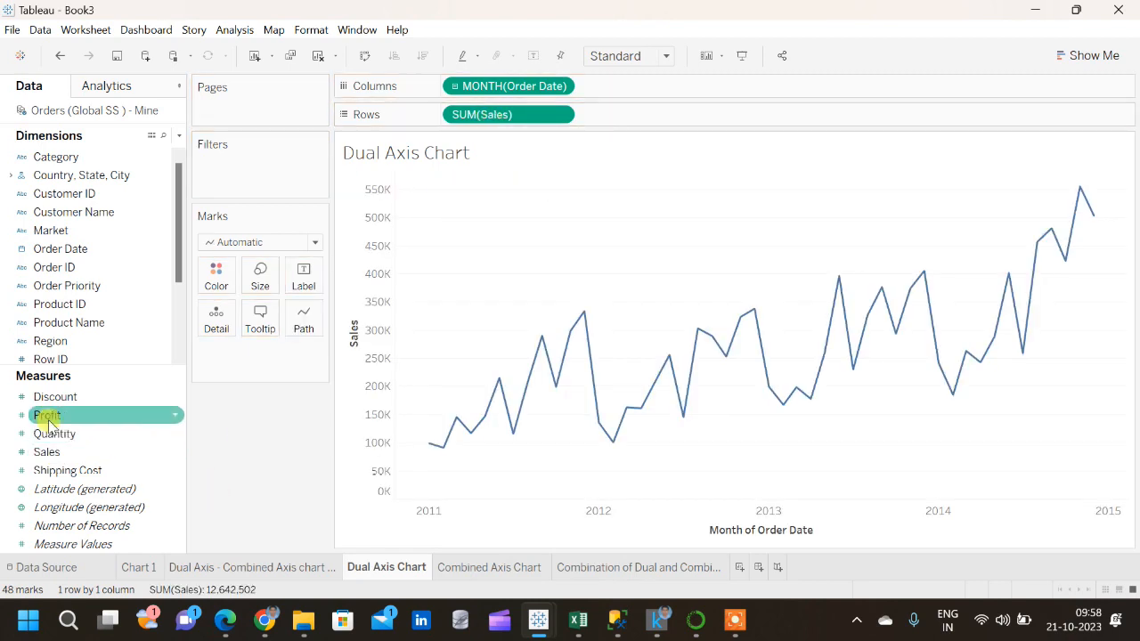
pyautogui.moveTo(44, 415); pyautogui.dragTo(638, 116)
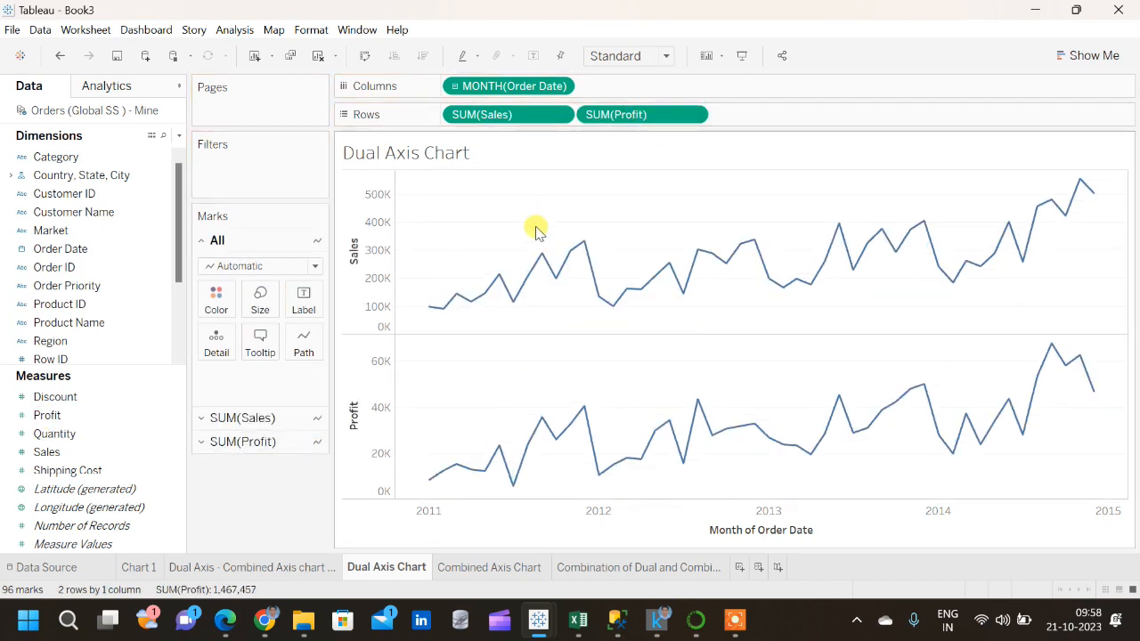
pyautogui.moveTo(506, 465)
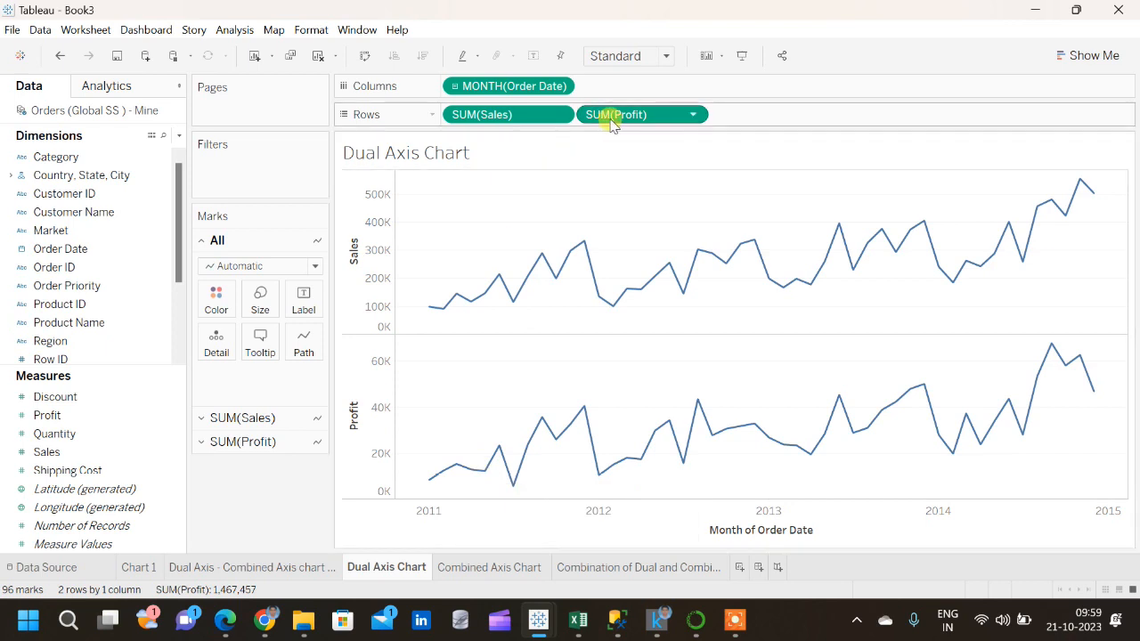
# Combine Profit with Sales as a dual axis and synchronize the Profit axis
pyautogui.click(693, 119)
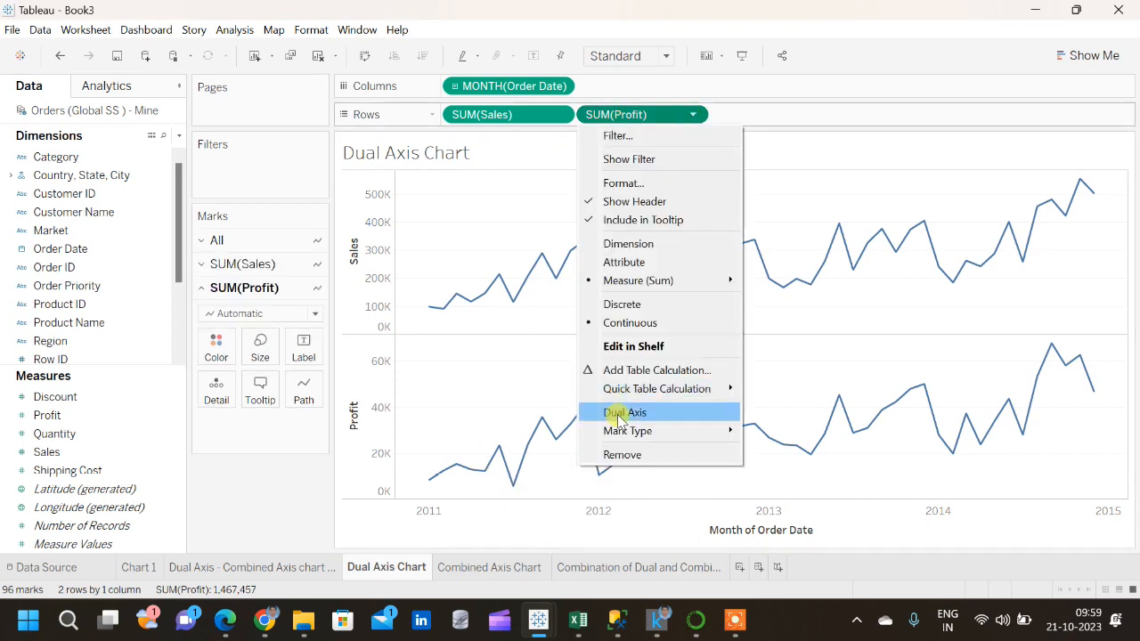
pyautogui.click(621, 415)
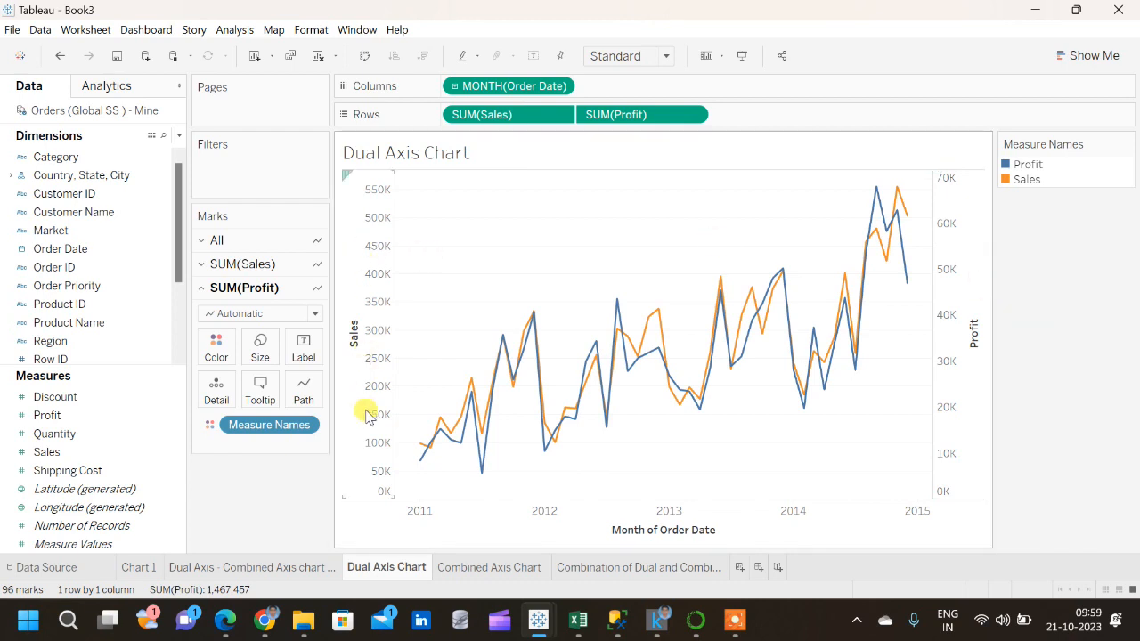
pyautogui.rightClick(958, 285)
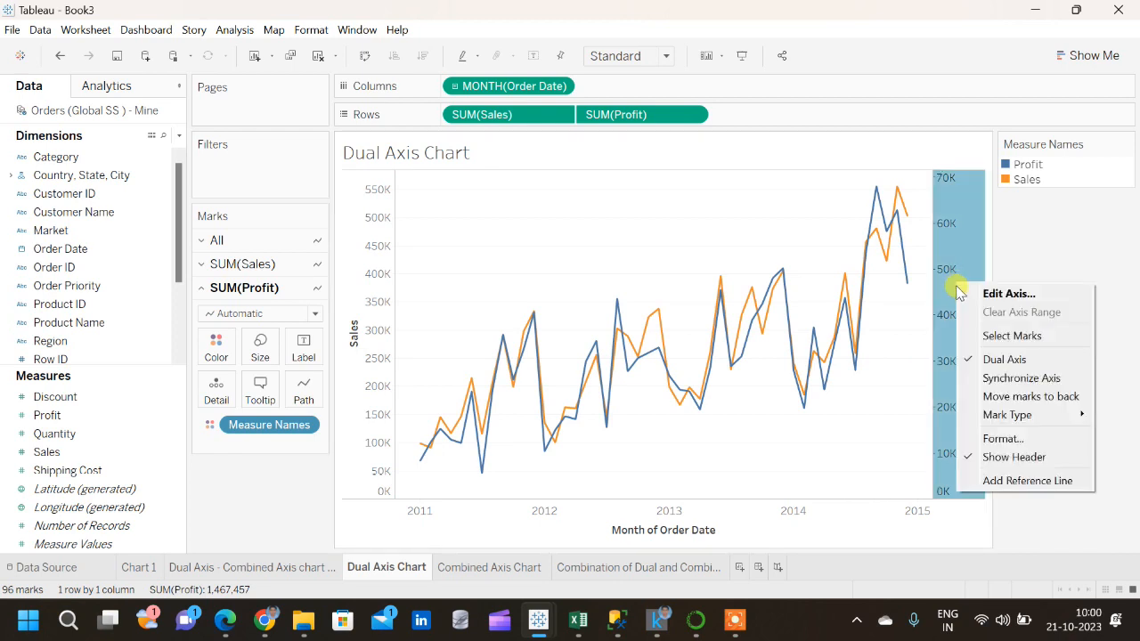
pyautogui.click(980, 378)
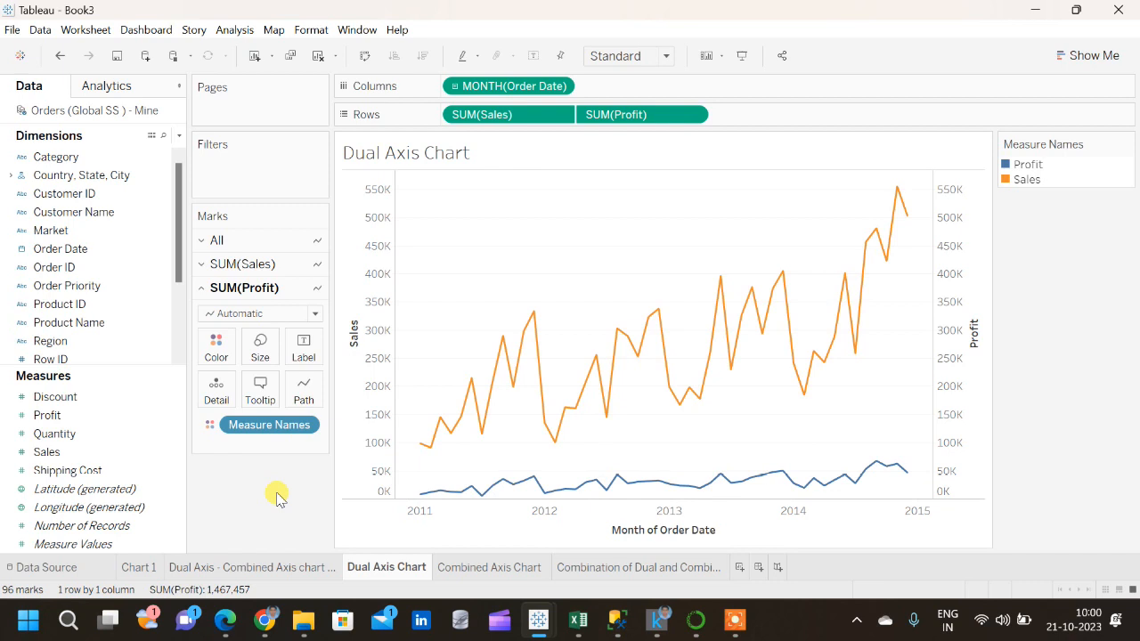
# Add linear trend lines for both Sales and Profit and examine each line's equation and fit statistics
pyautogui.click(86, 93)
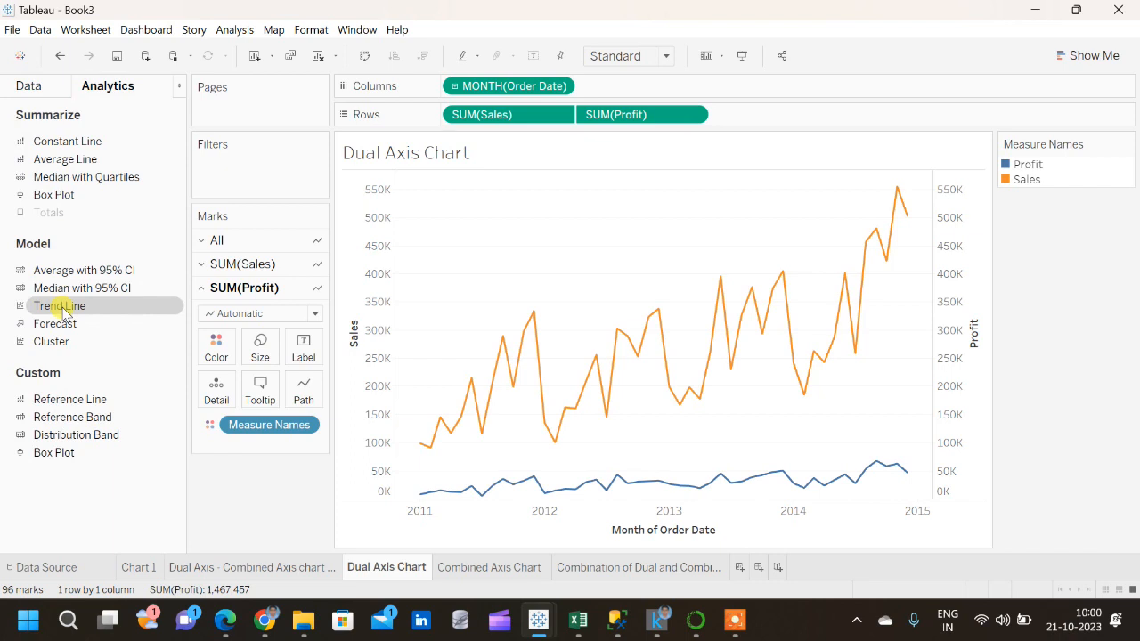
pyautogui.moveTo(63, 310); pyautogui.dragTo(414, 188)
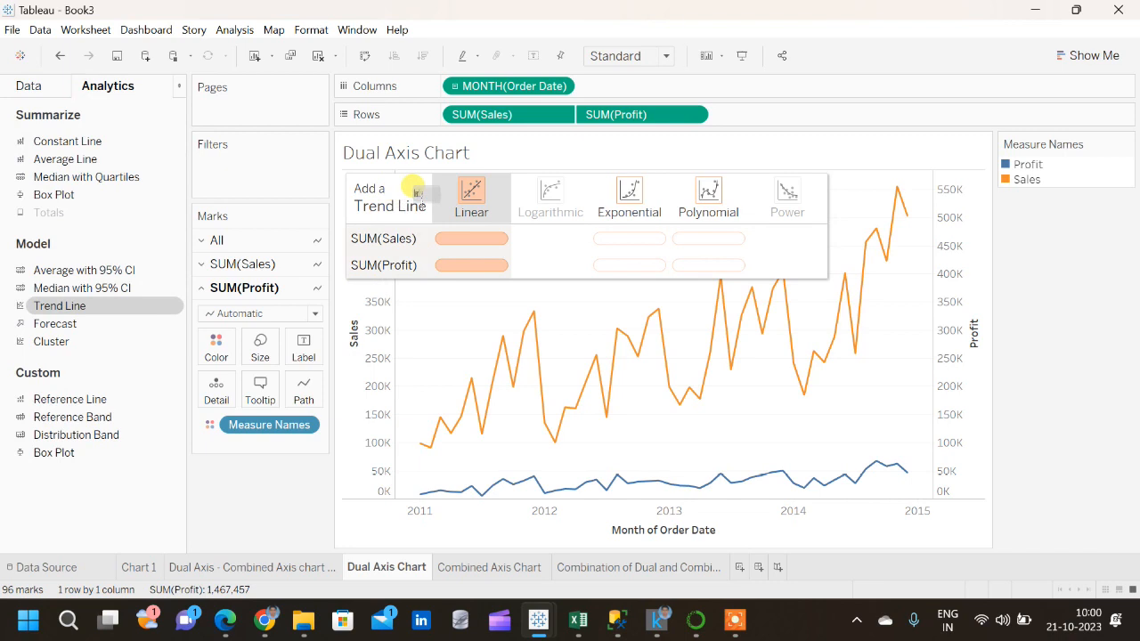
pyautogui.moveTo(414, 189); pyautogui.dragTo(469, 199)
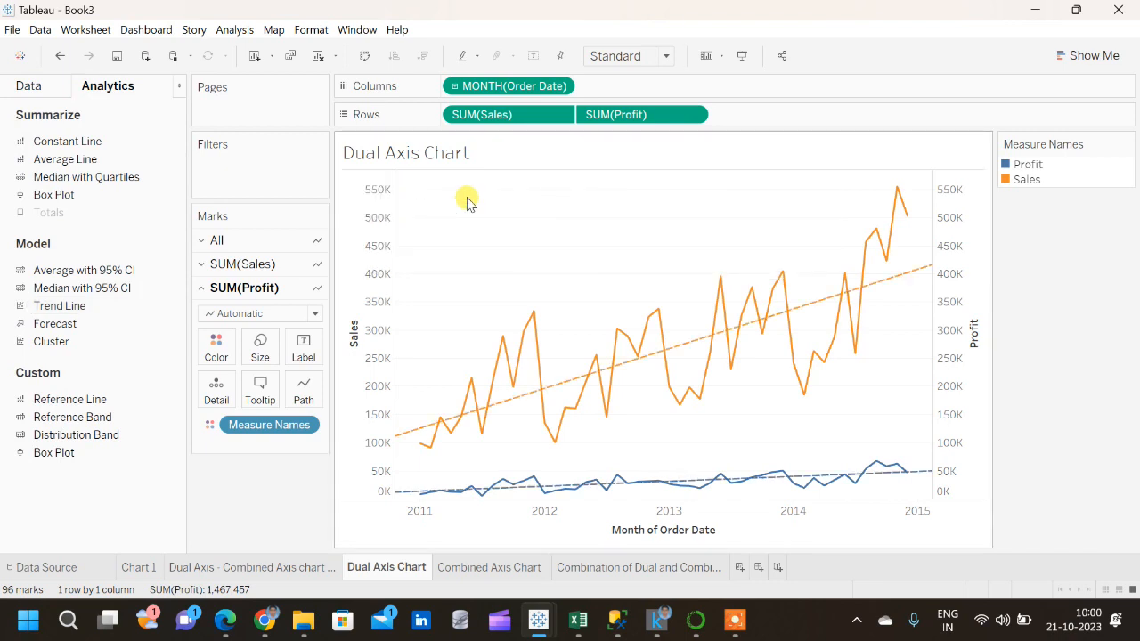
pyautogui.moveTo(677, 352)
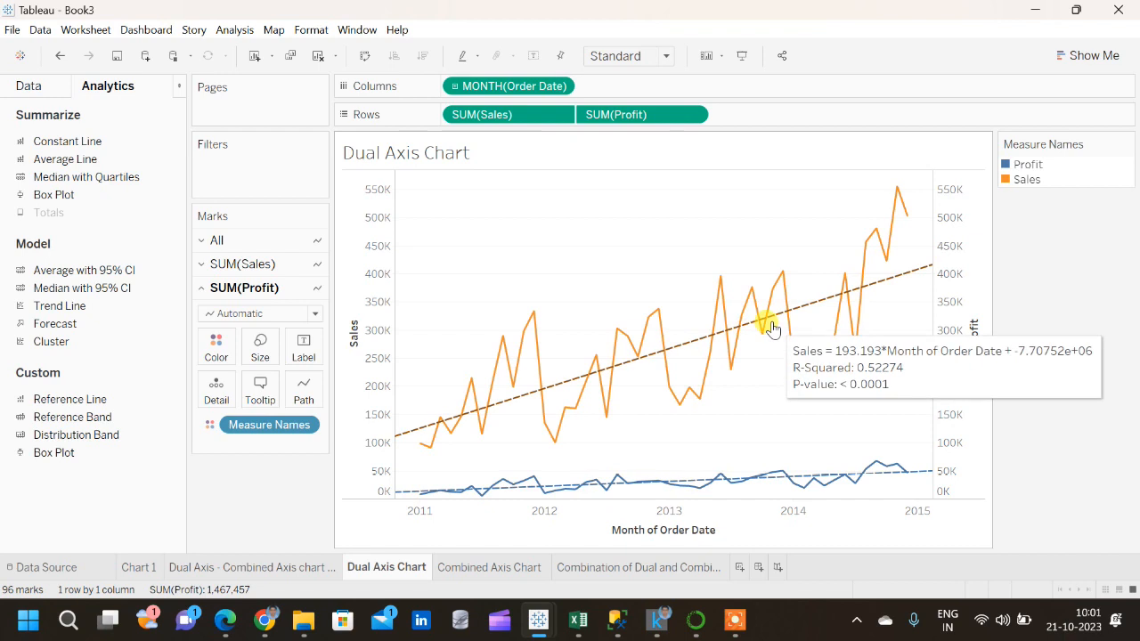
pyautogui.moveTo(694, 484)
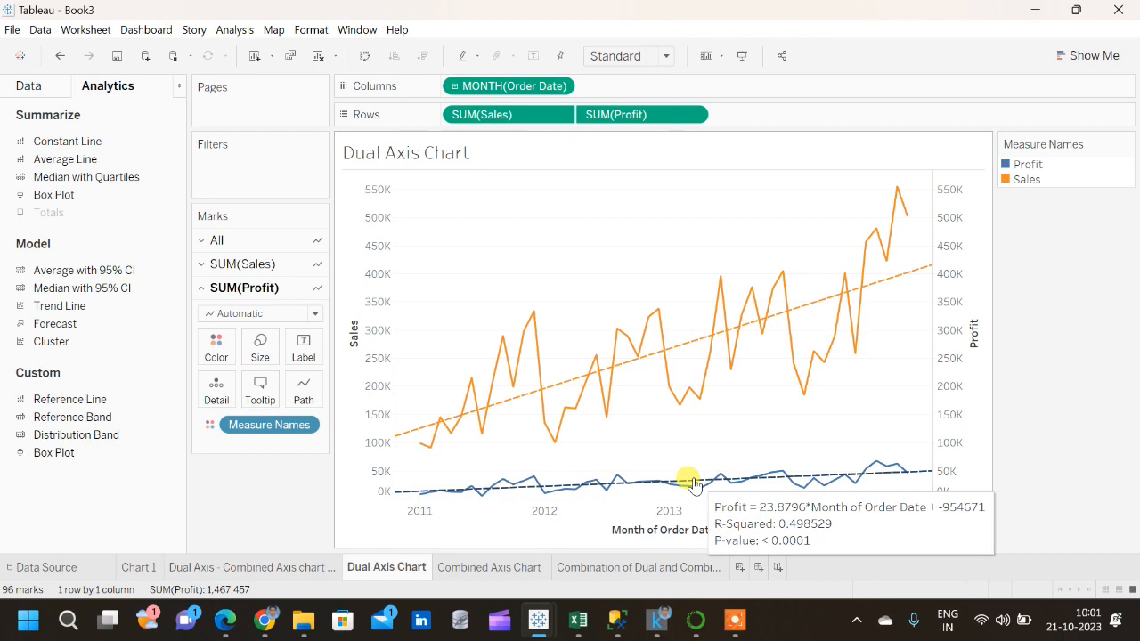
pyautogui.moveTo(649, 357)
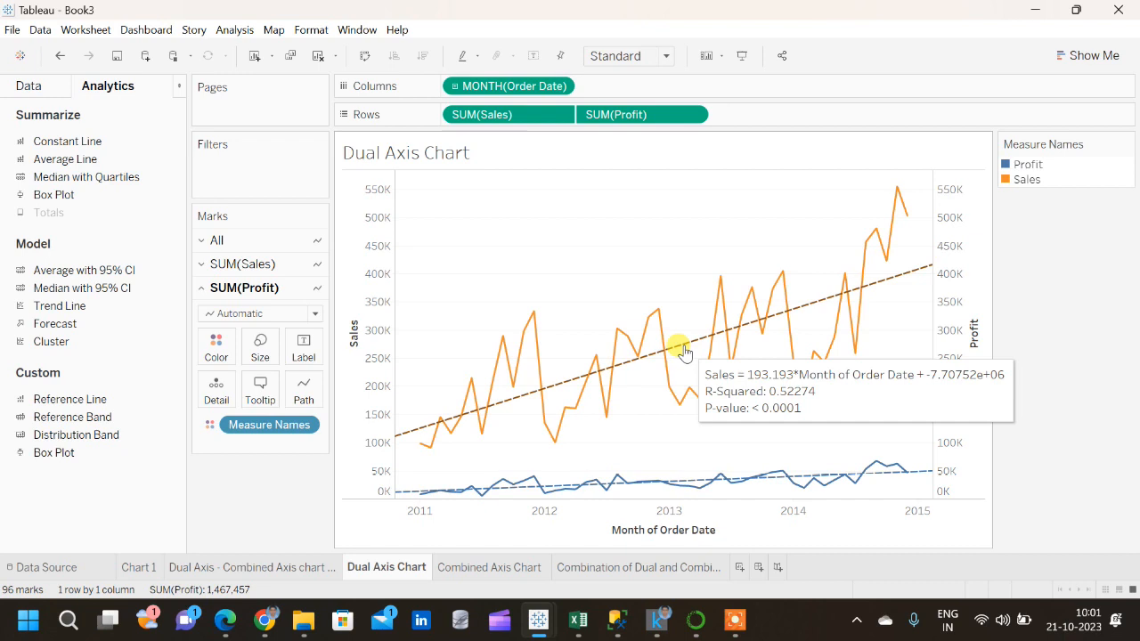
pyautogui.moveTo(738, 482)
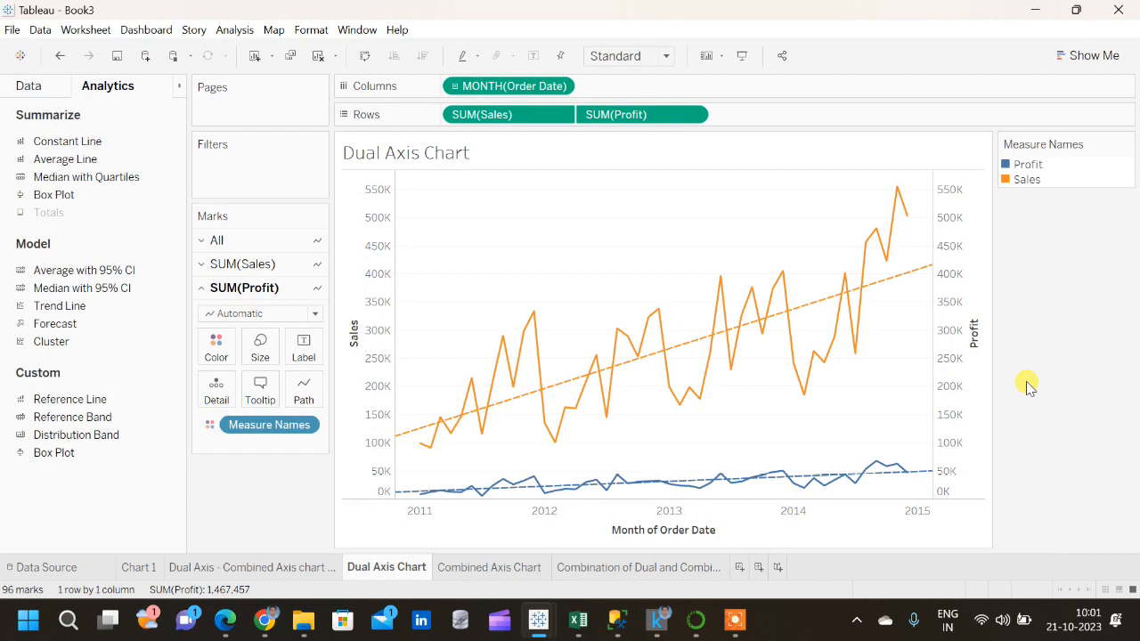
# Remove the trend lines for Sales and Profit from the chart
pyautogui.rightClick(558, 387)
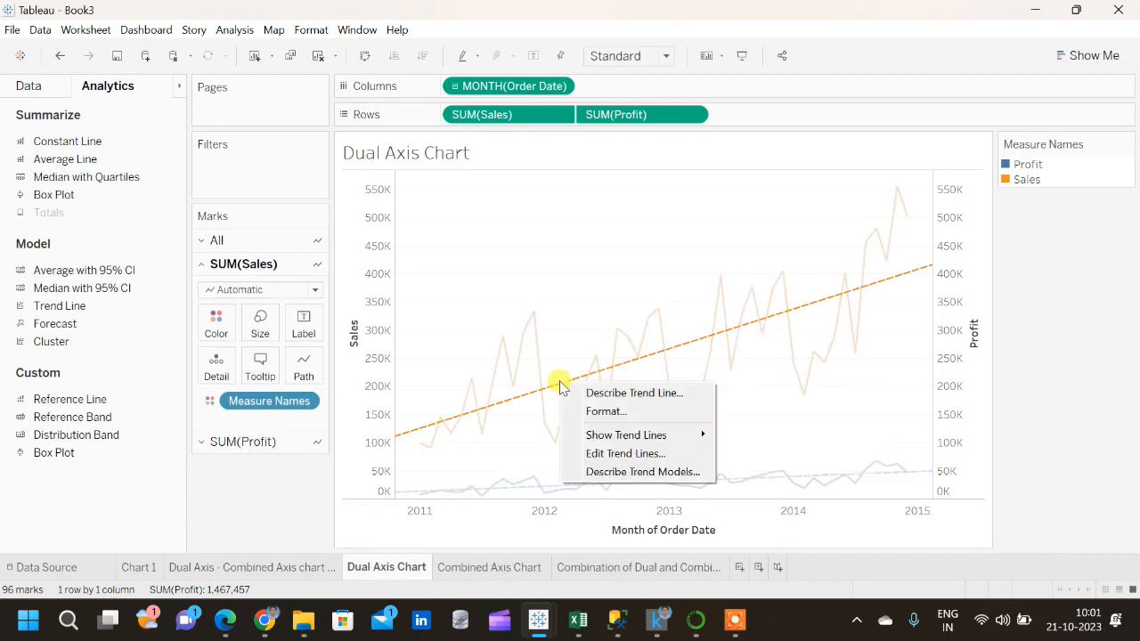
pyautogui.click(516, 436)
pyautogui.click(564, 392)
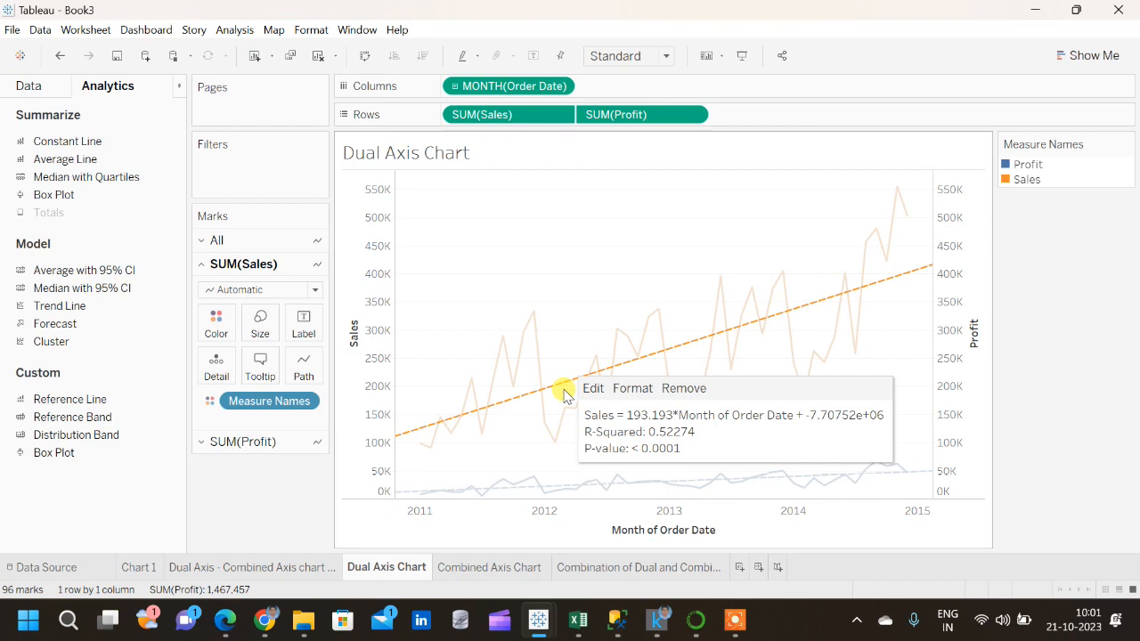
pyautogui.click(685, 389)
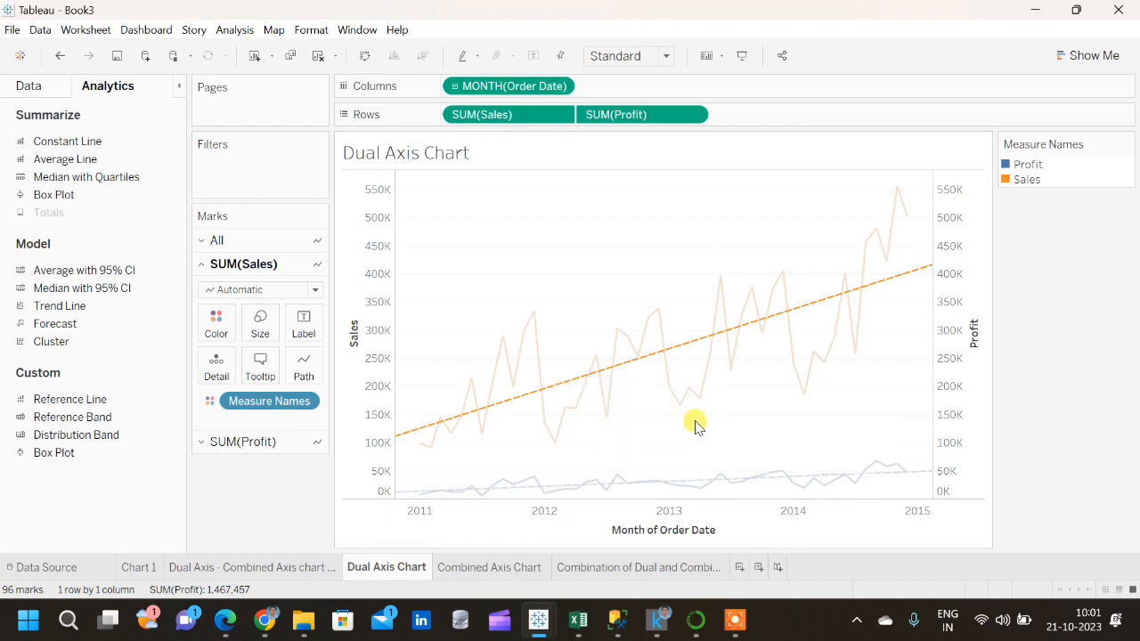
pyautogui.click(698, 481)
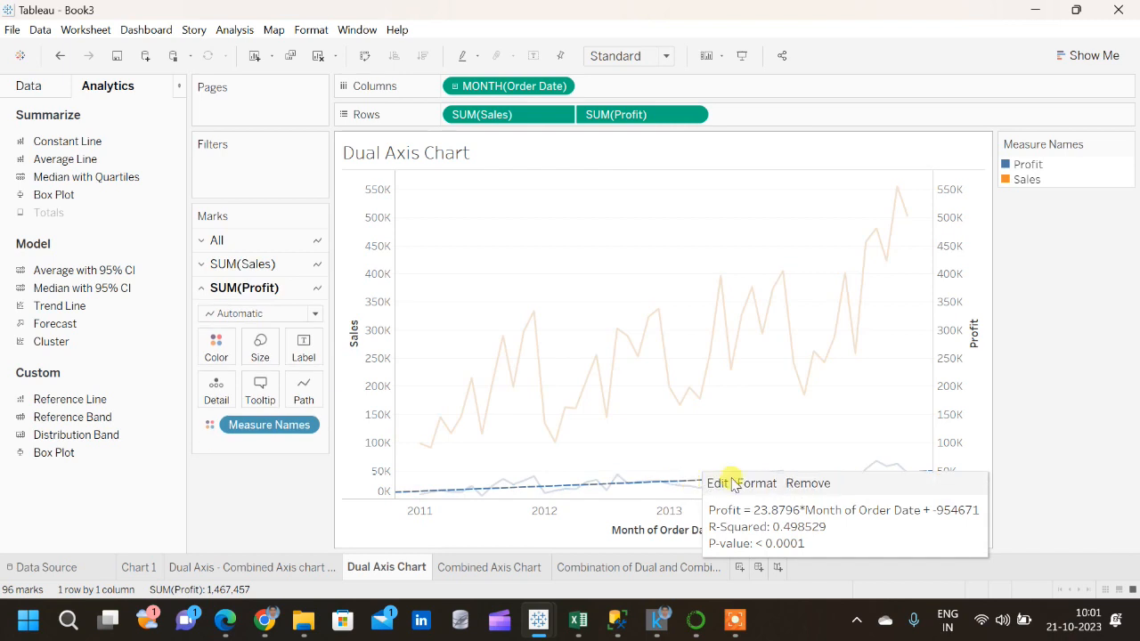
pyautogui.click(805, 486)
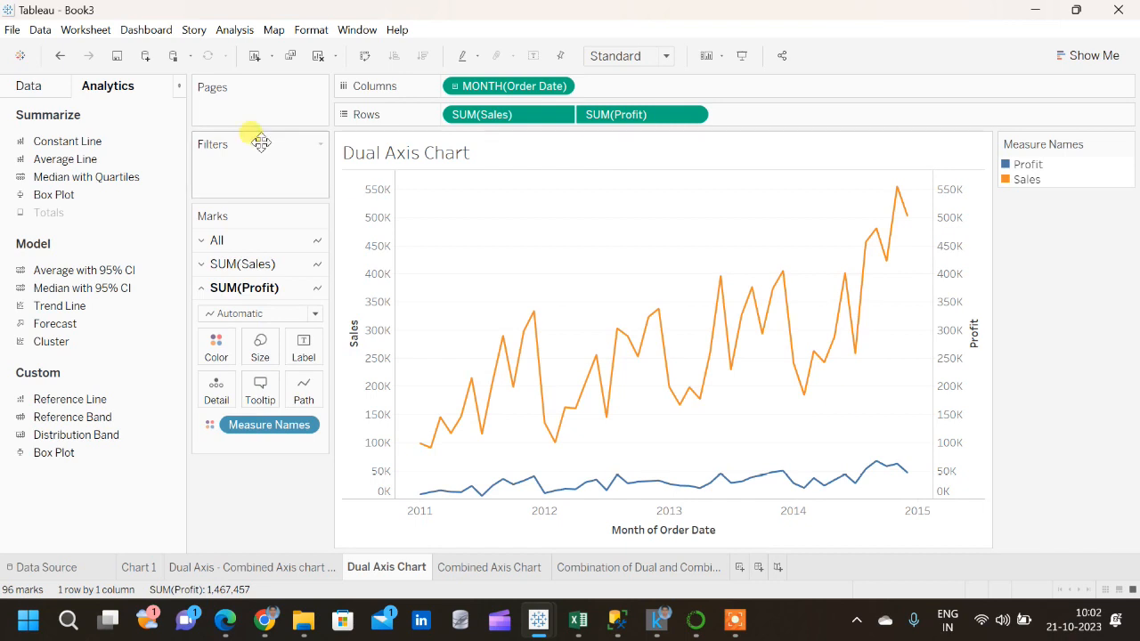
# Add the Shipping Cost measure to Rows after Profit
pyautogui.click(38, 87)
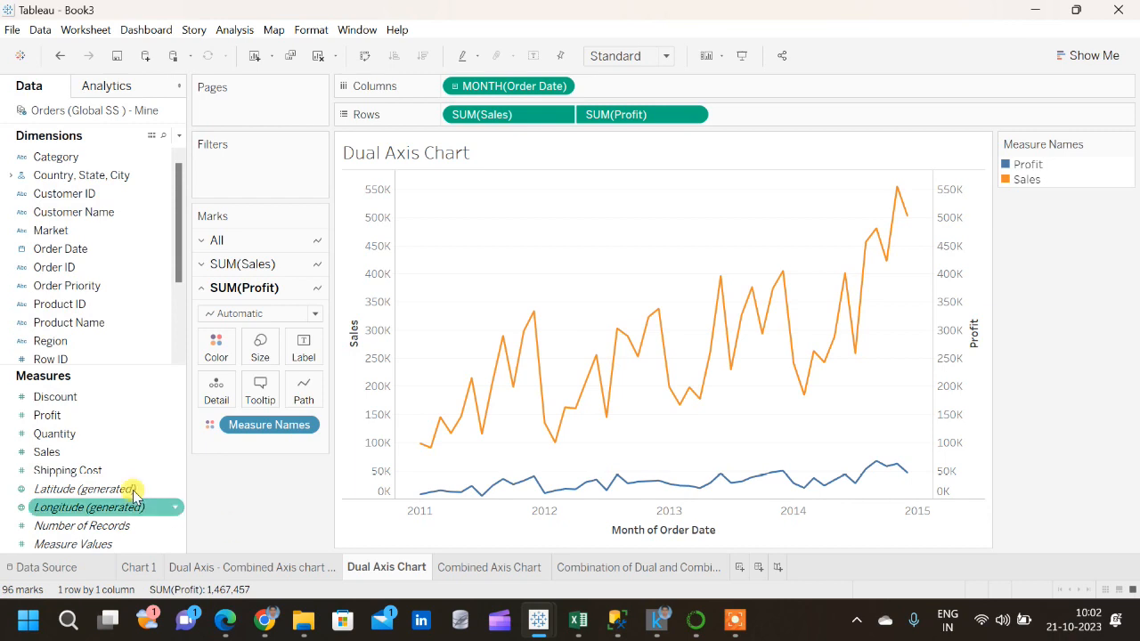
pyautogui.click(91, 474)
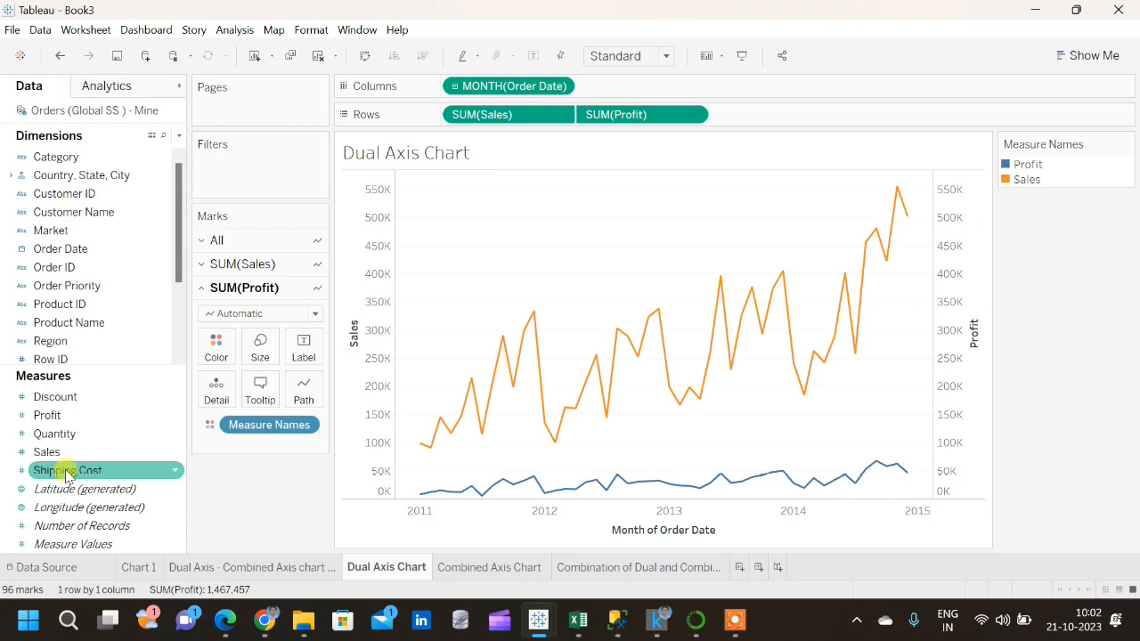
pyautogui.moveTo(48, 470); pyautogui.dragTo(784, 115)
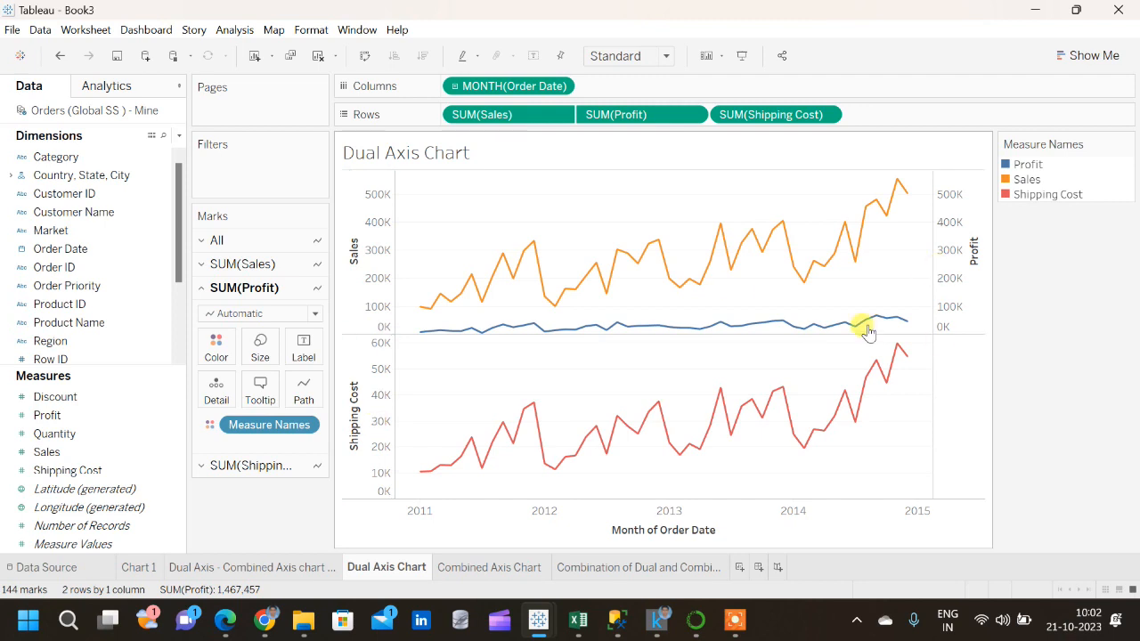
# Check the Shipping Cost field's options for a dual axis choice, and remove the field from Rows
pyautogui.click(829, 116)
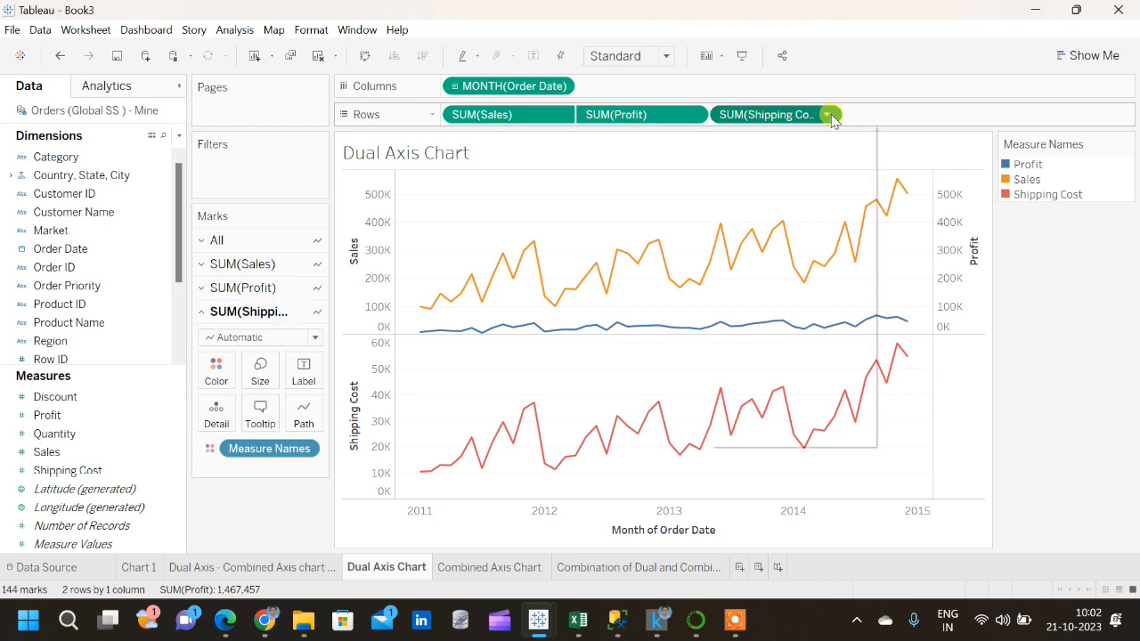
pyautogui.click(828, 116)
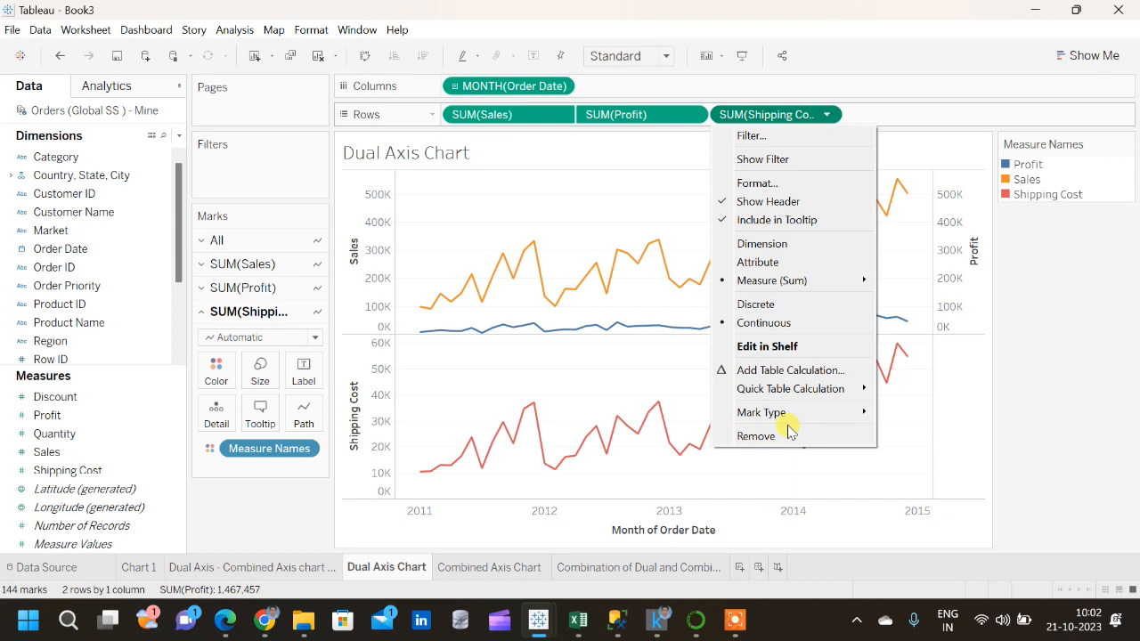
pyautogui.click(1054, 435)
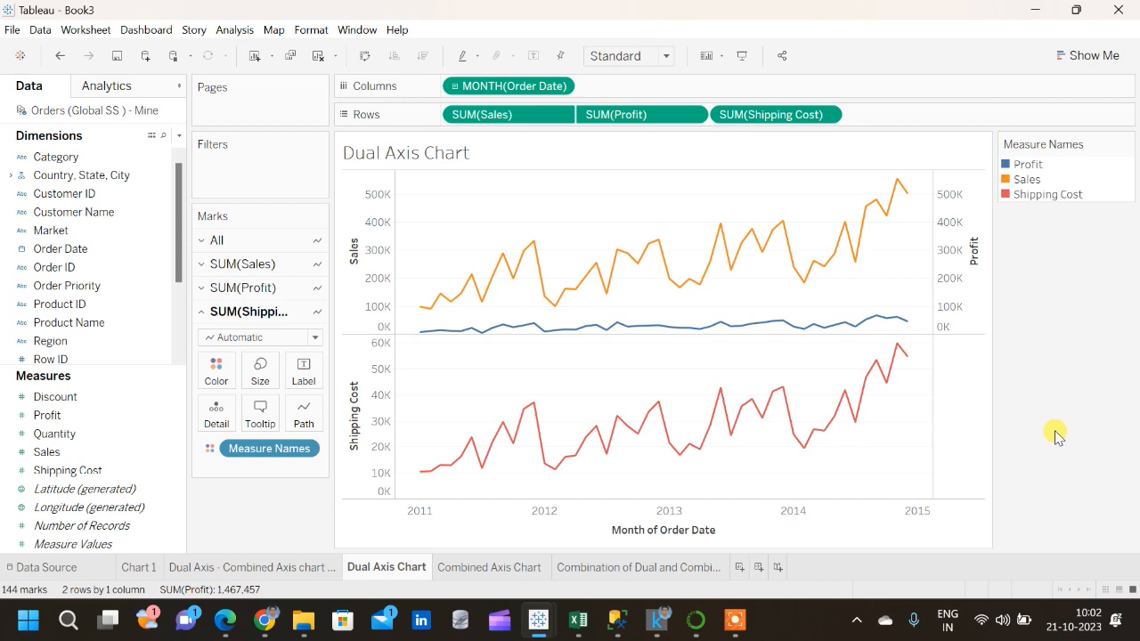
pyautogui.moveTo(784, 115); pyautogui.dragTo(946, 51)
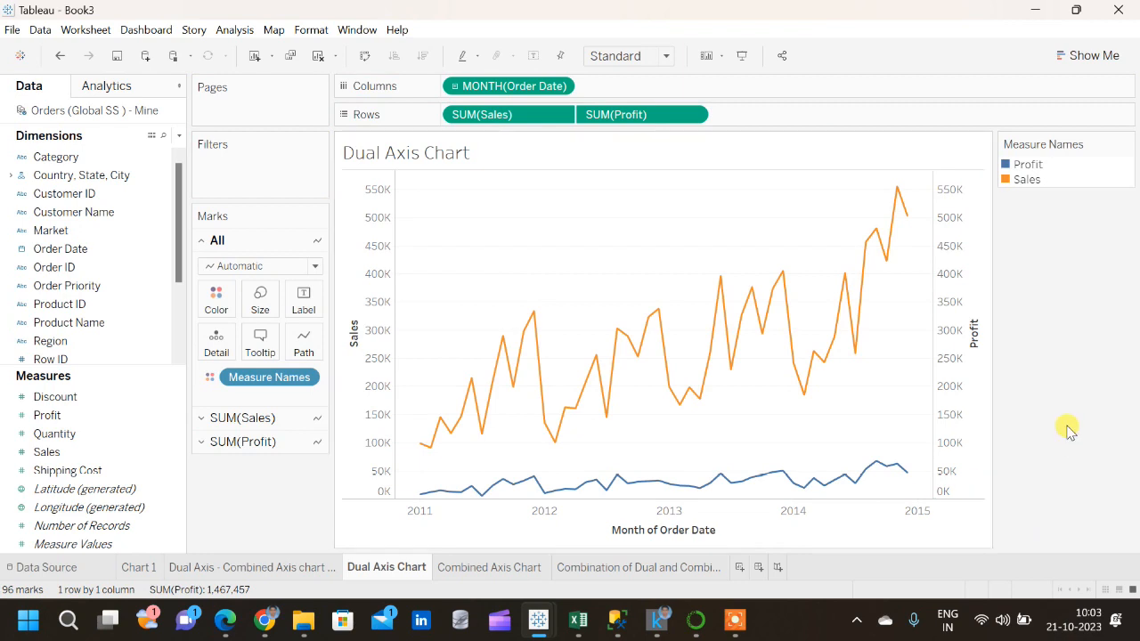
# Turn off synchronization of the Profit axis with the Sales axis
pyautogui.click(692, 116)
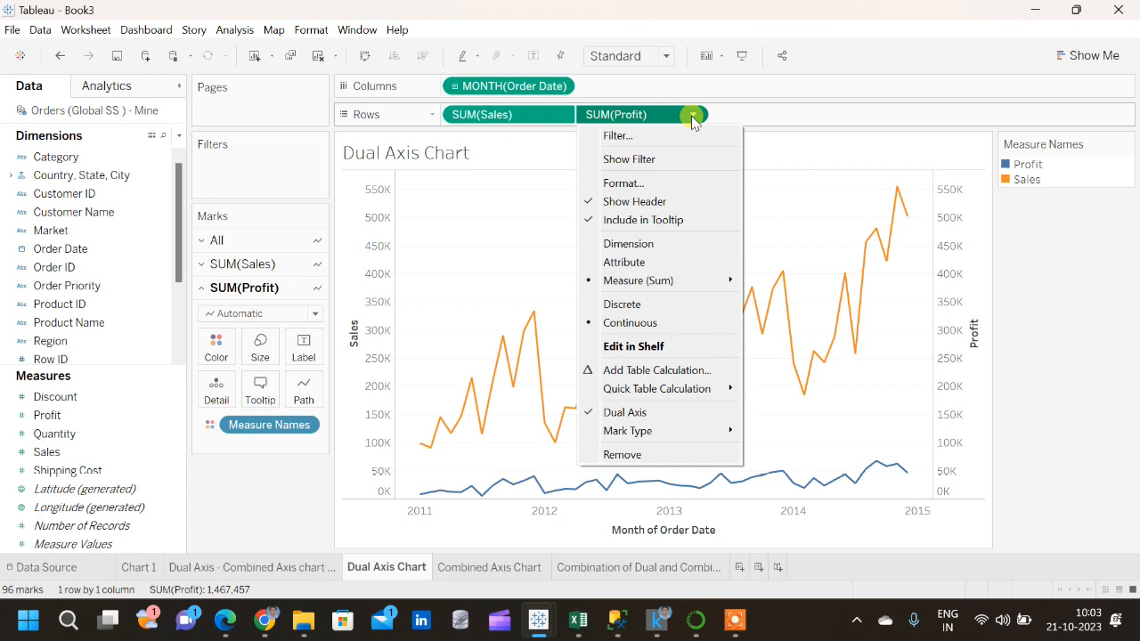
pyautogui.rightClick(946, 277)
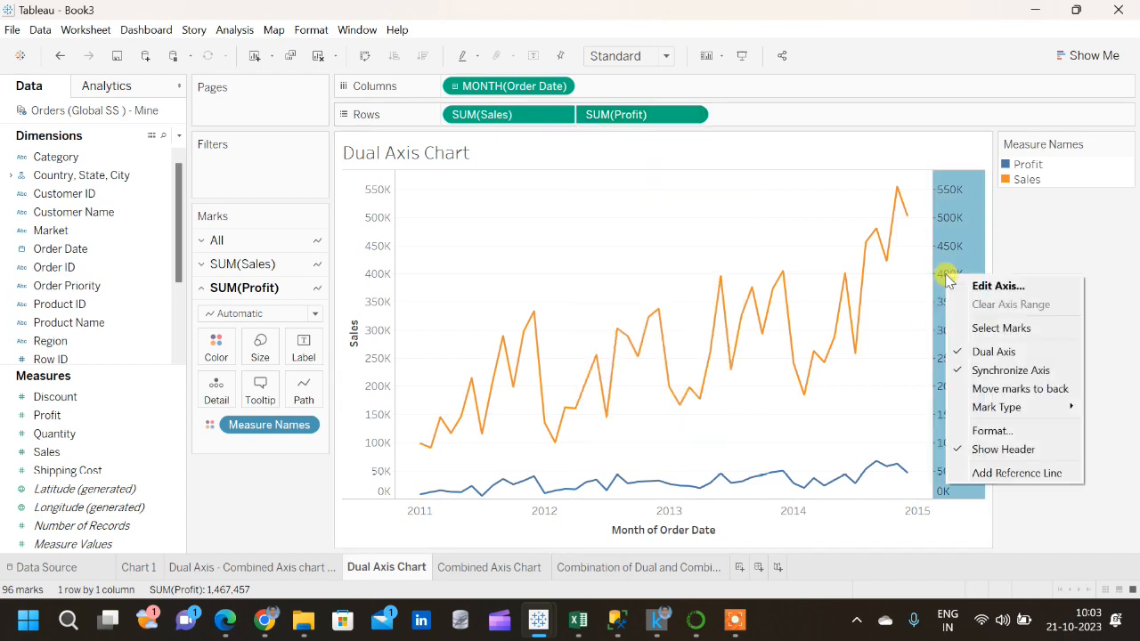
pyautogui.click(971, 370)
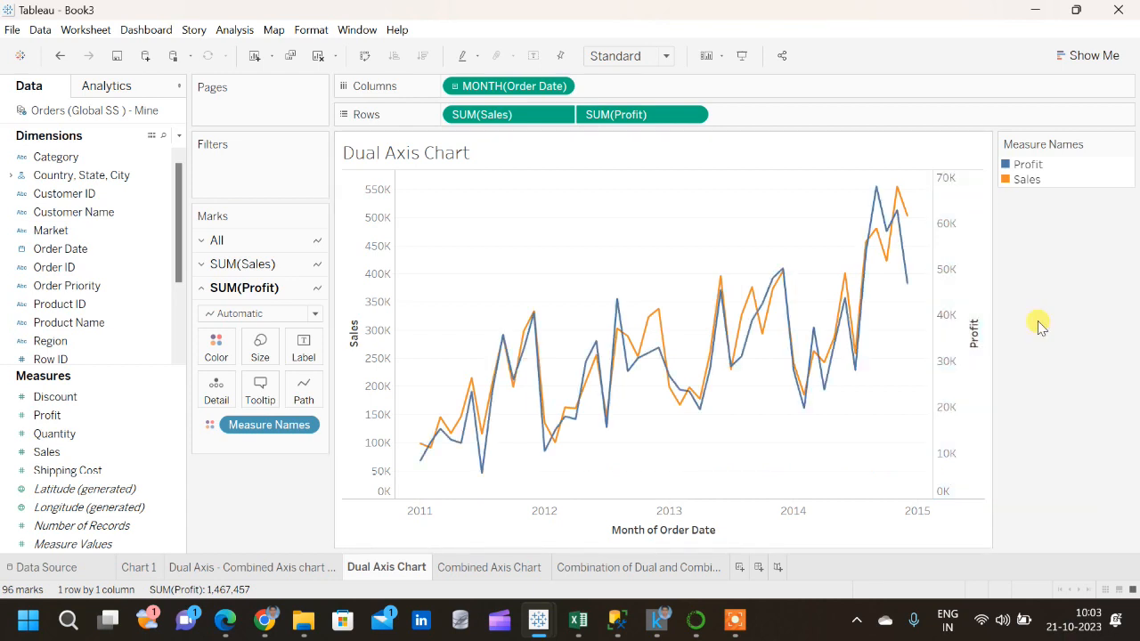
# Synchronize the Profit axis with the Sales axis on the dual axis chart
pyautogui.rightClick(956, 319)
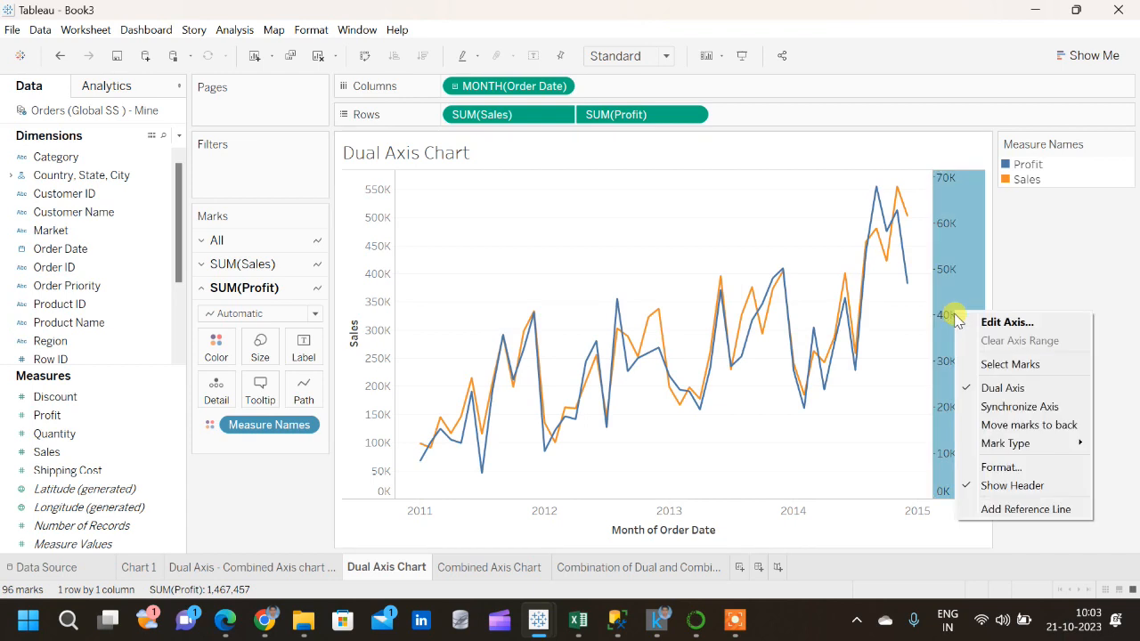
pyautogui.click(982, 406)
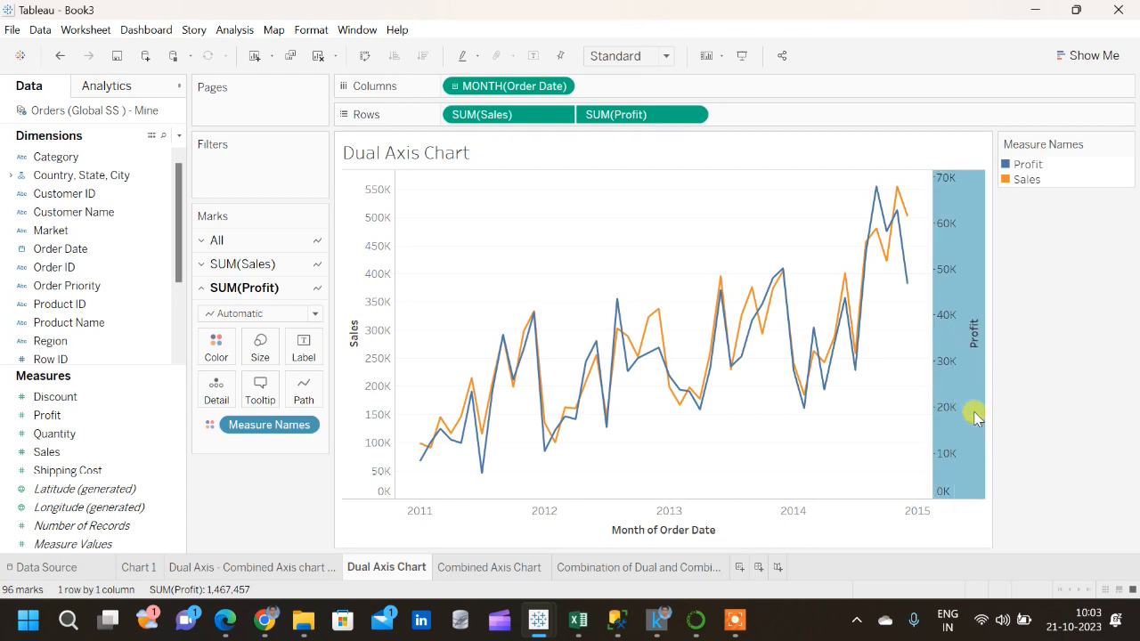
pyautogui.click(1039, 374)
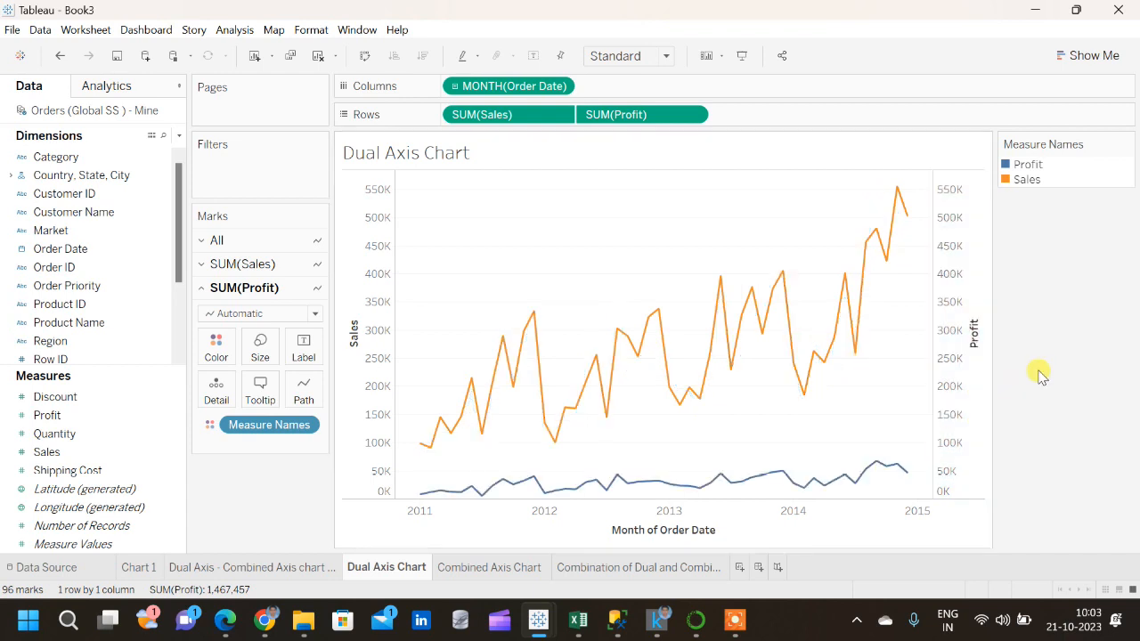
# Open the Combined Axis Chart sheet and hide its caption card
pyautogui.click(497, 570)
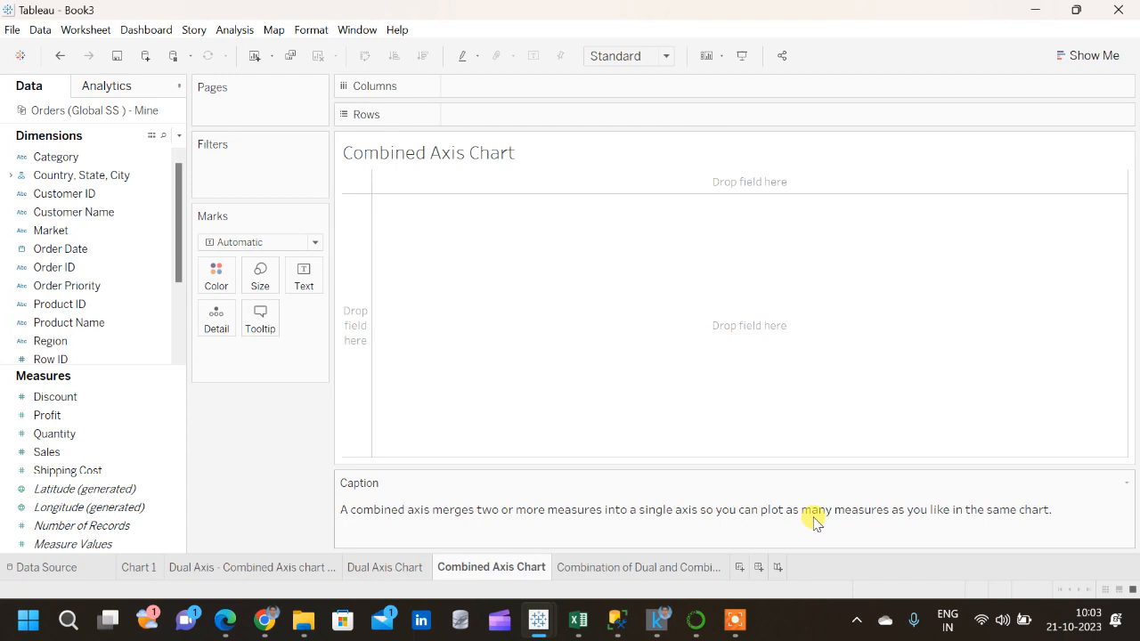
pyautogui.click(1128, 487)
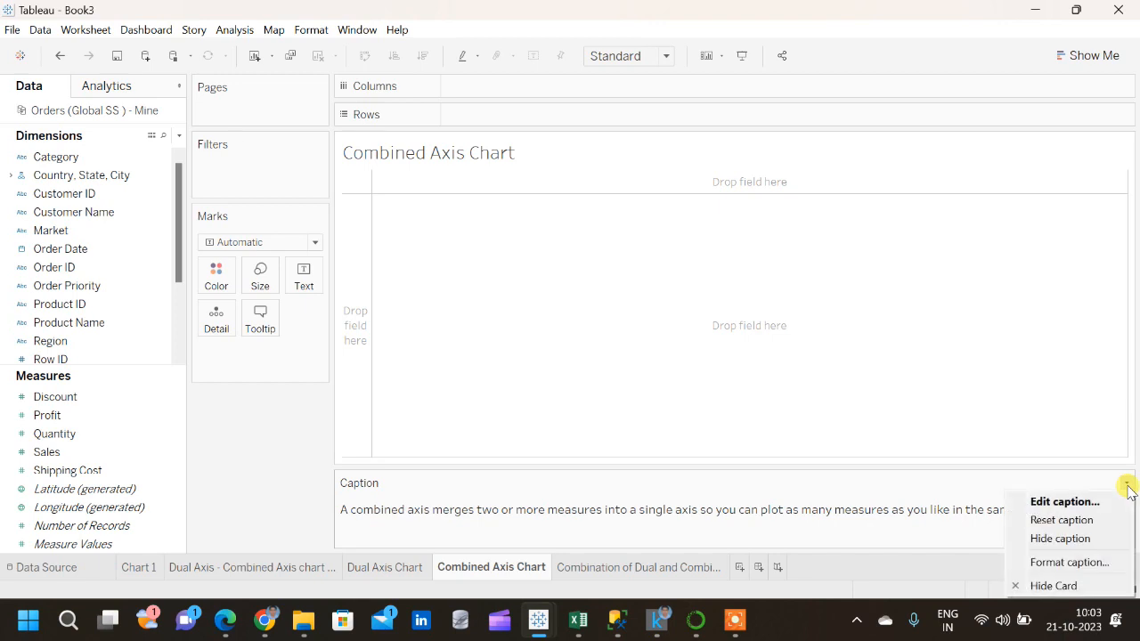
pyautogui.click(1053, 586)
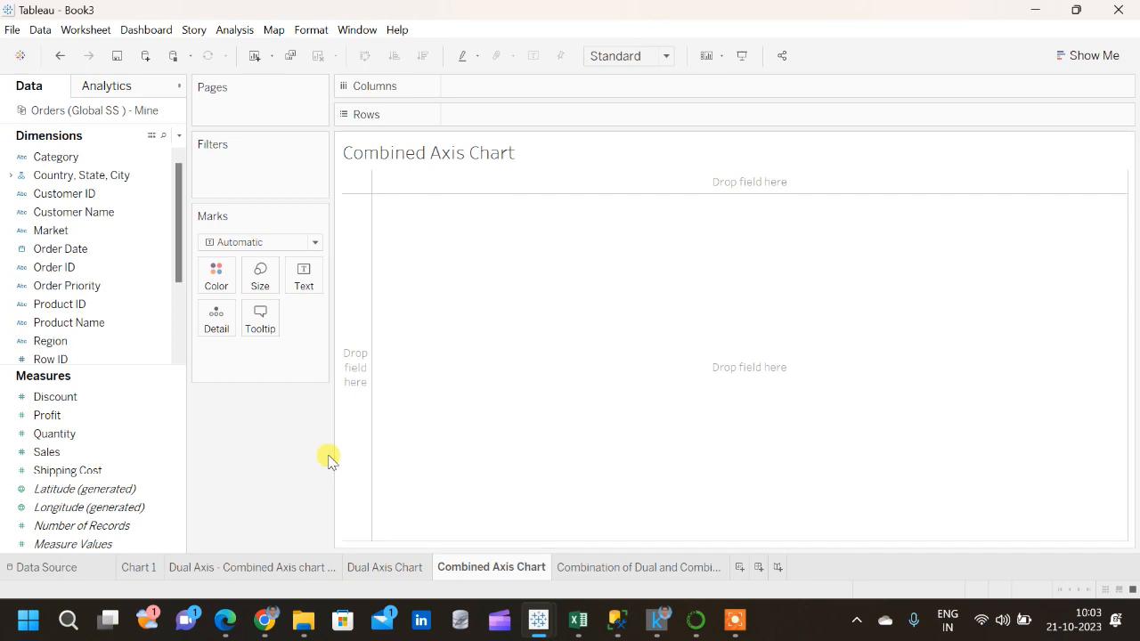
# Add Order Date to Columns and show it as a continuous month in the May 2015 format
pyautogui.click(85, 250)
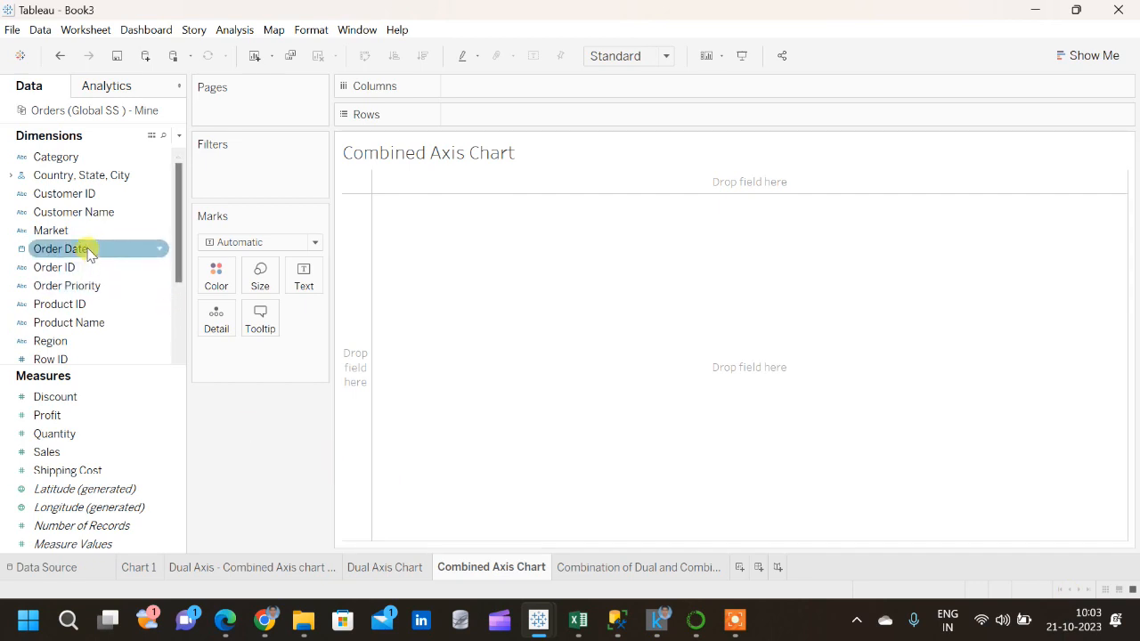
pyautogui.moveTo(89, 253); pyautogui.dragTo(512, 85)
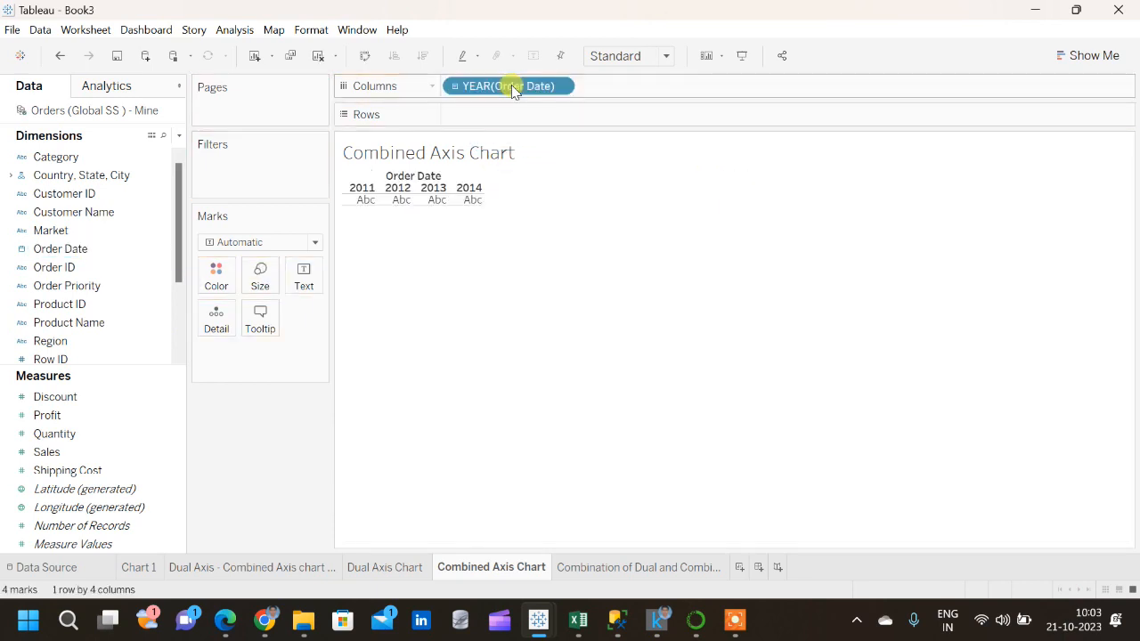
pyautogui.click(559, 87)
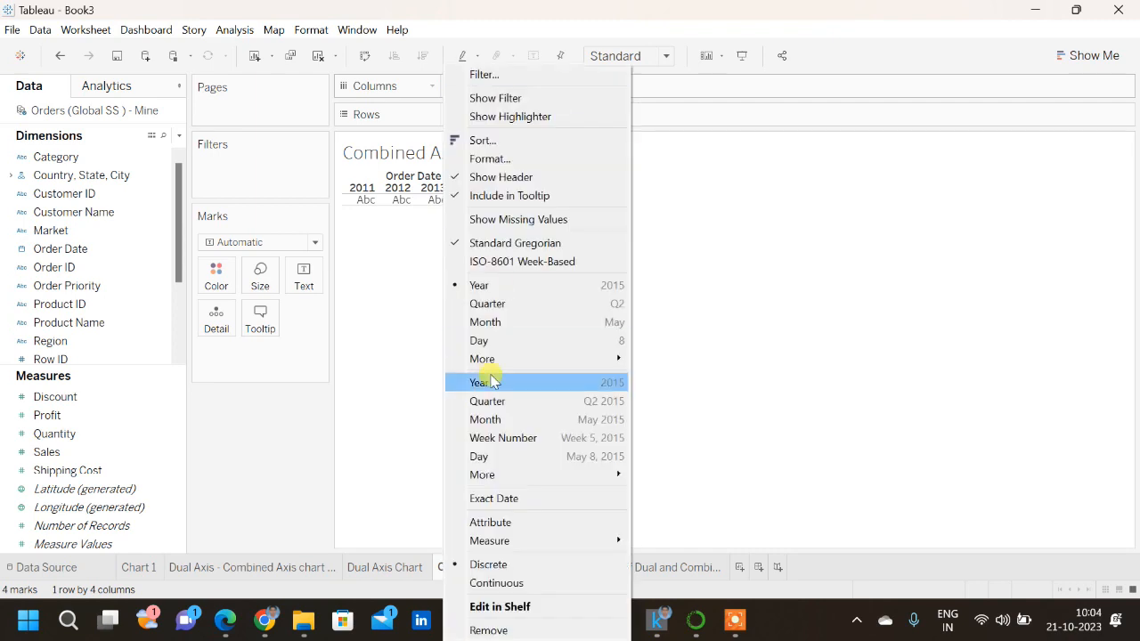
pyautogui.click(503, 420)
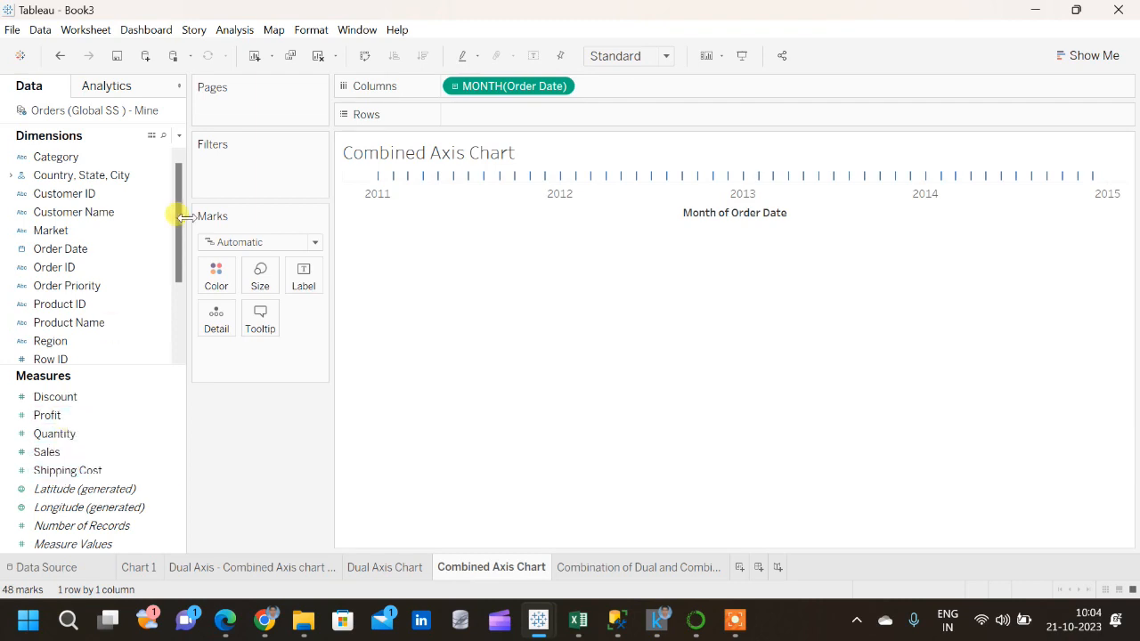
# Filter the sheet by Measure Names, keeping only Profit, Sales and Shipping Cost
pyautogui.moveTo(179, 220); pyautogui.dragTo(173, 285)
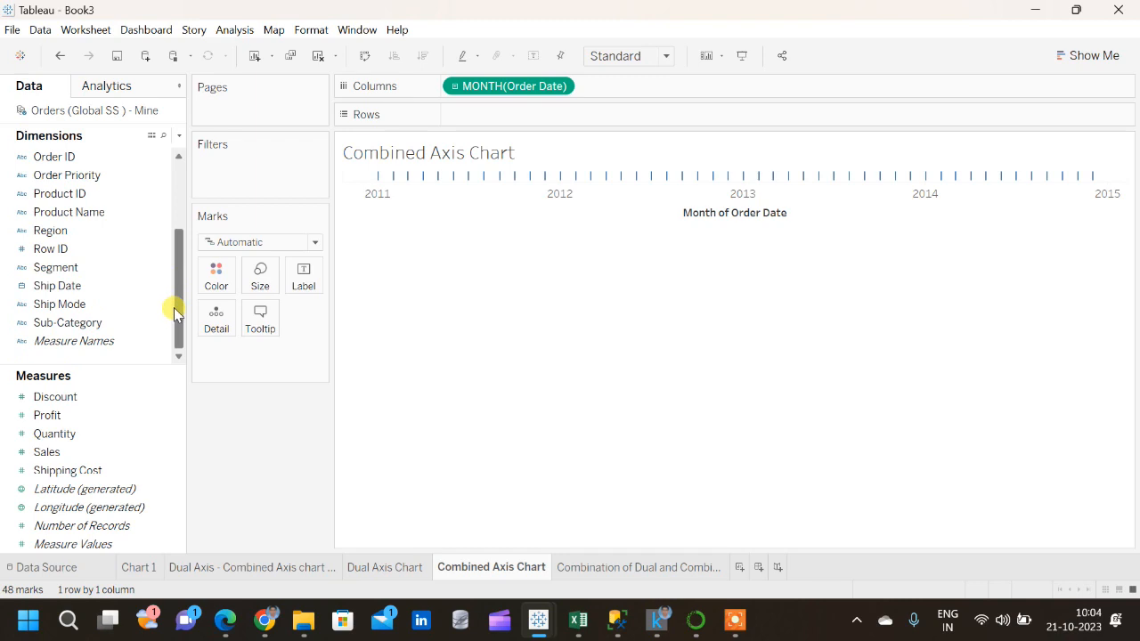
pyautogui.moveTo(49, 345); pyautogui.dragTo(220, 165)
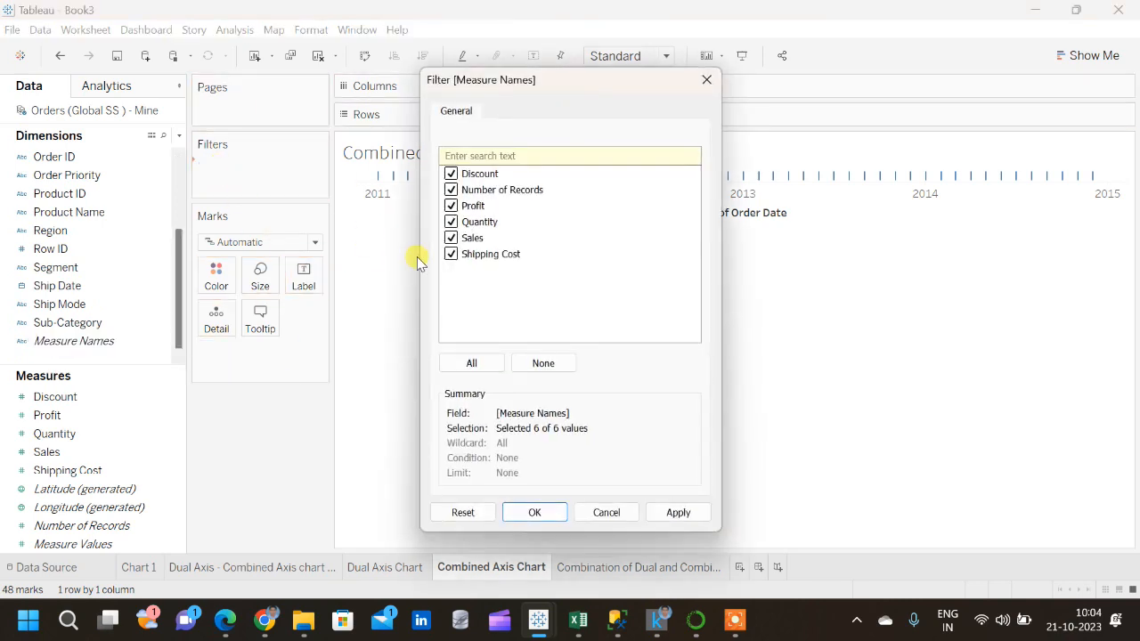
pyautogui.click(543, 365)
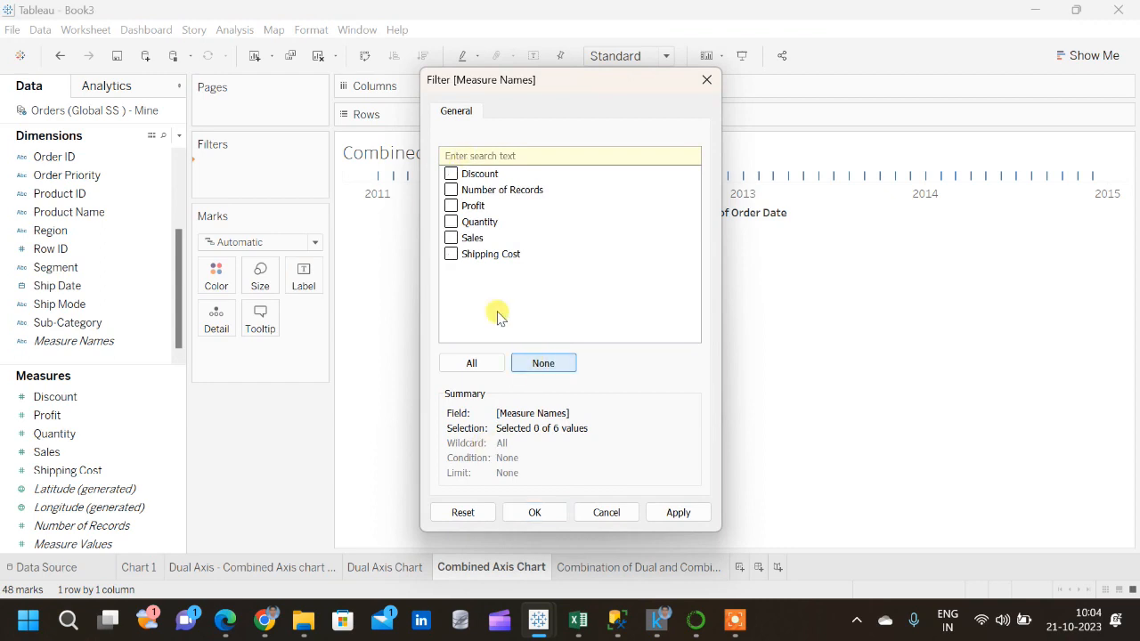
pyautogui.click(452, 206)
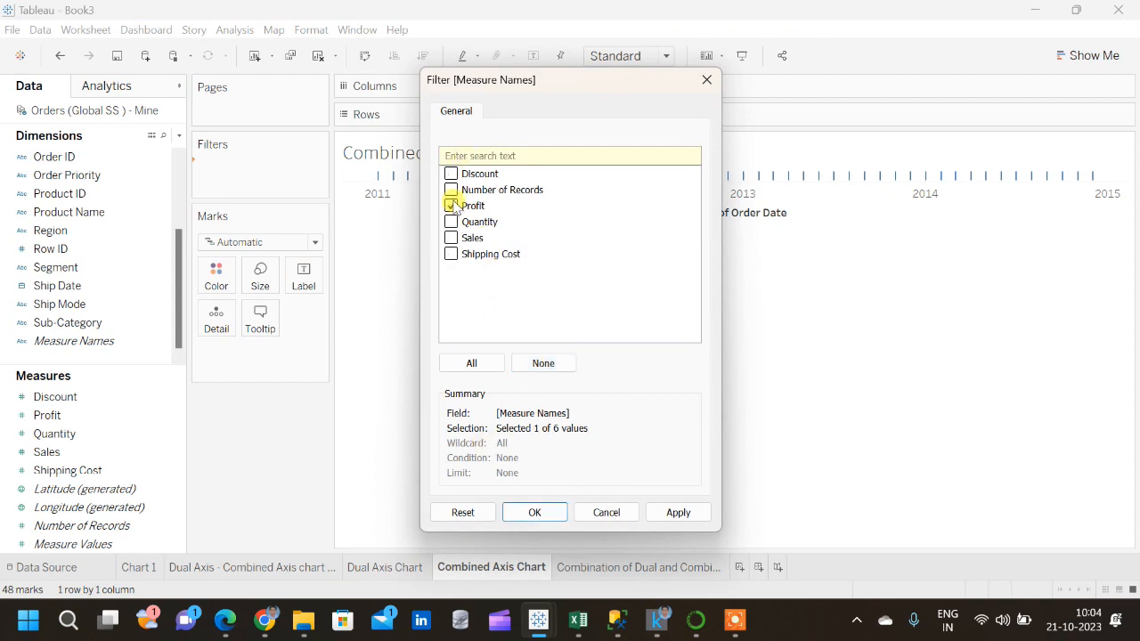
pyautogui.click(451, 238)
pyautogui.click(452, 255)
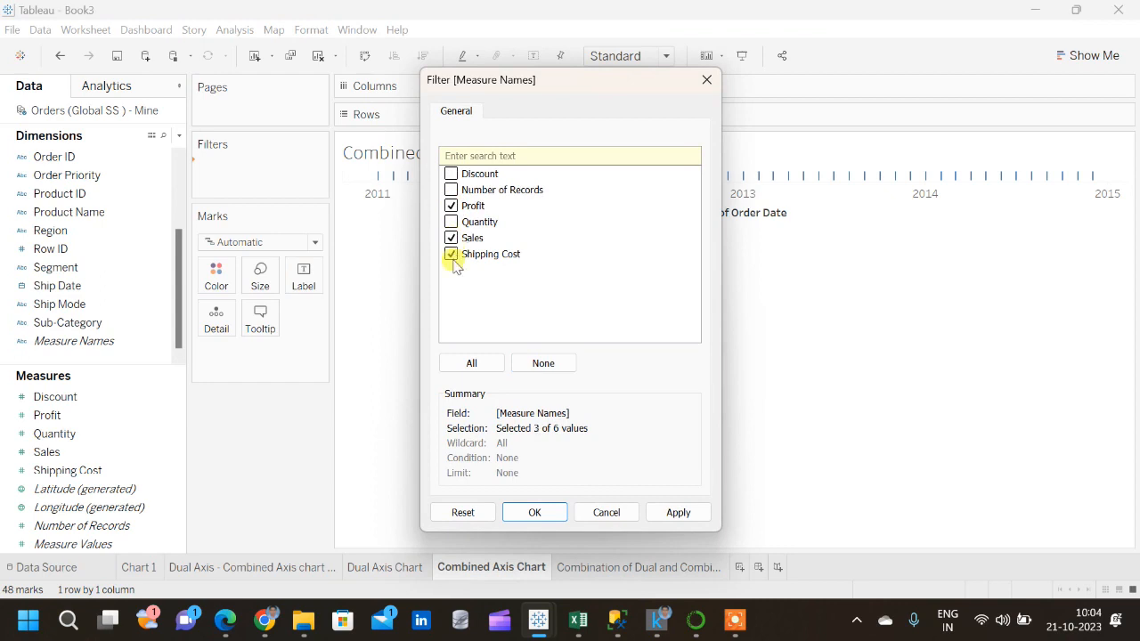
pyautogui.click(540, 512)
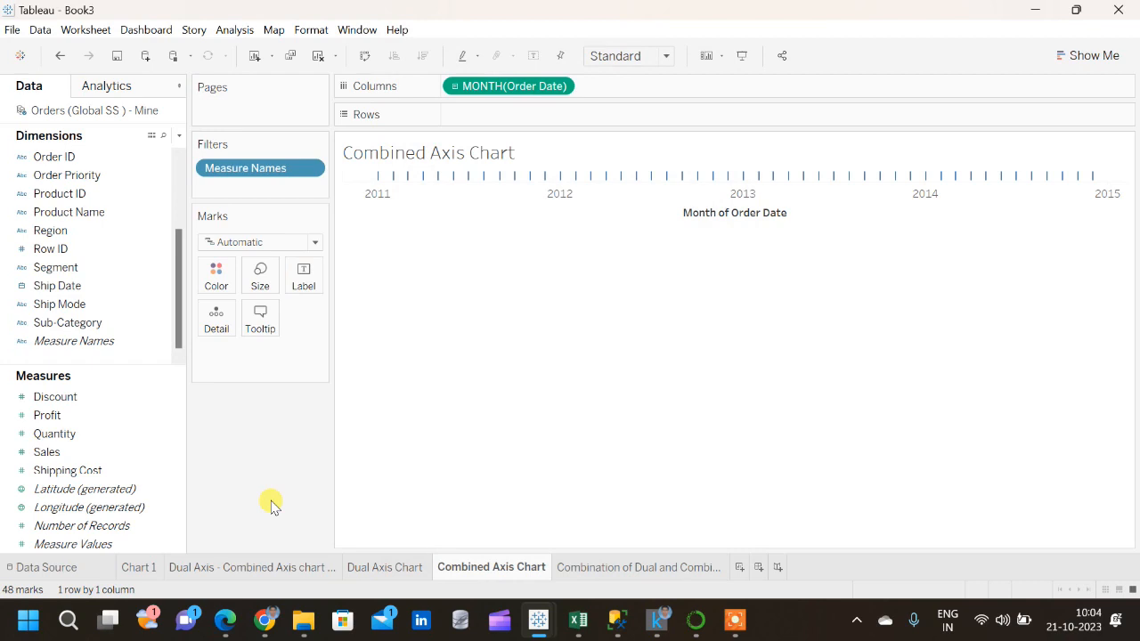
# Place Measure Values on Rows and color the lines by Measure Names
pyautogui.click(152, 440)
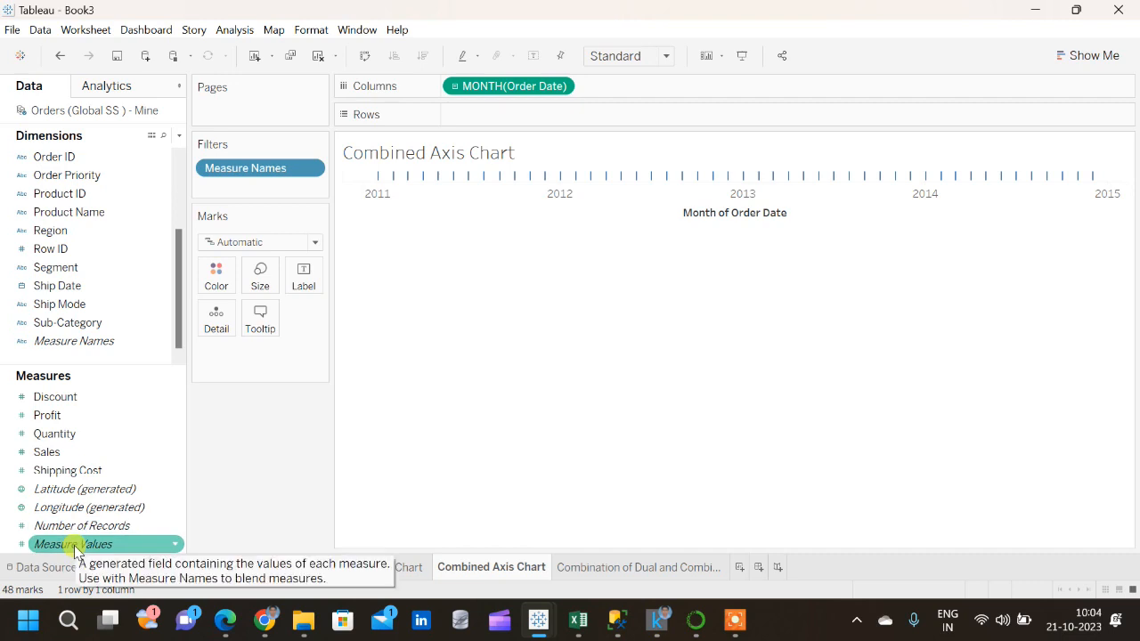
pyautogui.moveTo(75, 548); pyautogui.dragTo(517, 122)
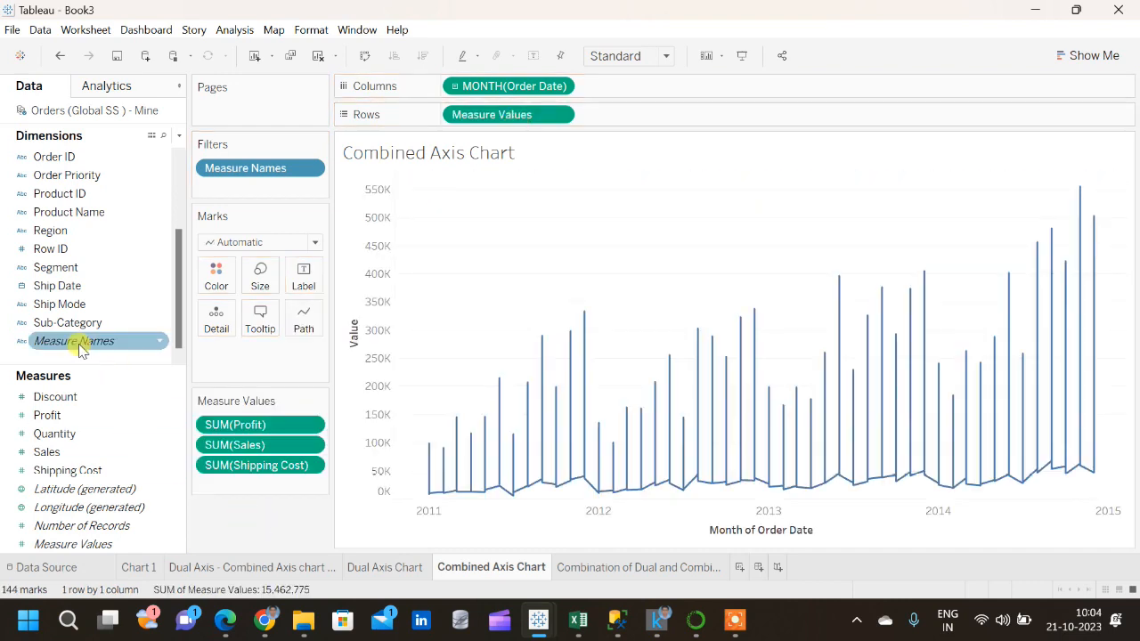
pyautogui.moveTo(89, 343); pyautogui.dragTo(215, 282)
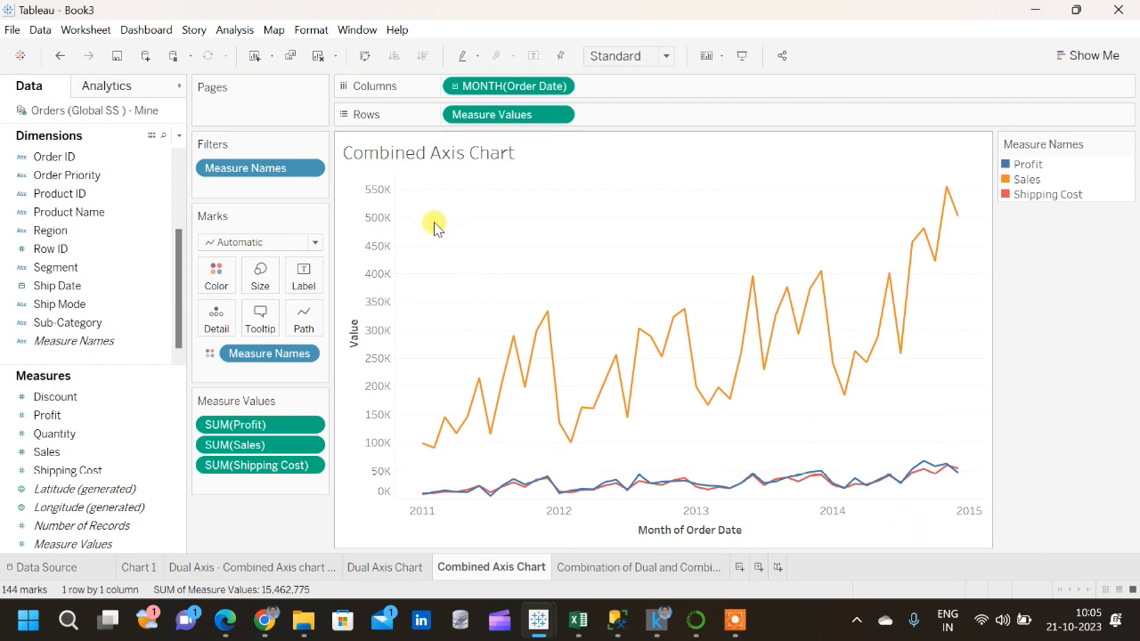
pyautogui.moveTo(536, 411)
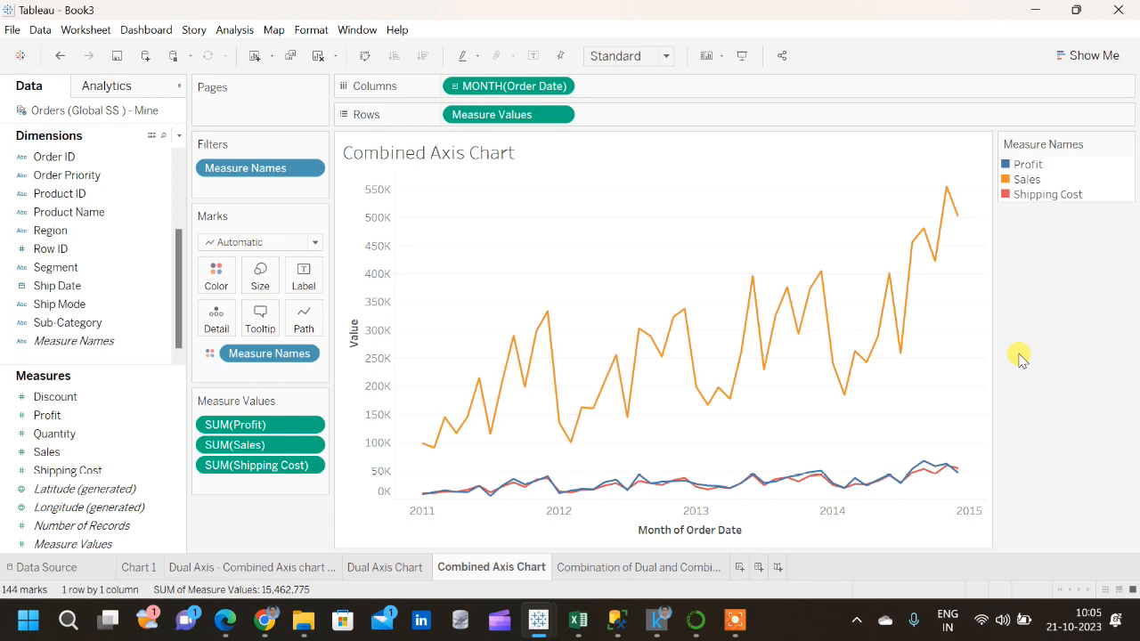
# On the Combination of Dual and Combined sheet, add Order Date to Columns as a continuous month in the May 2015 format
pyautogui.click(634, 567)
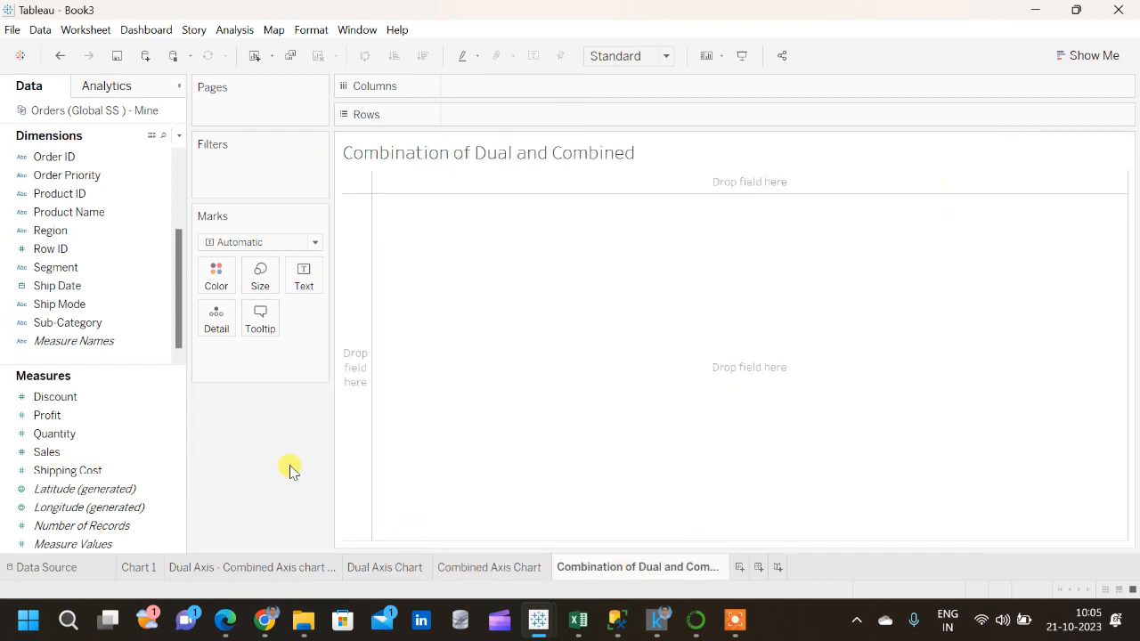
pyautogui.click(49, 162)
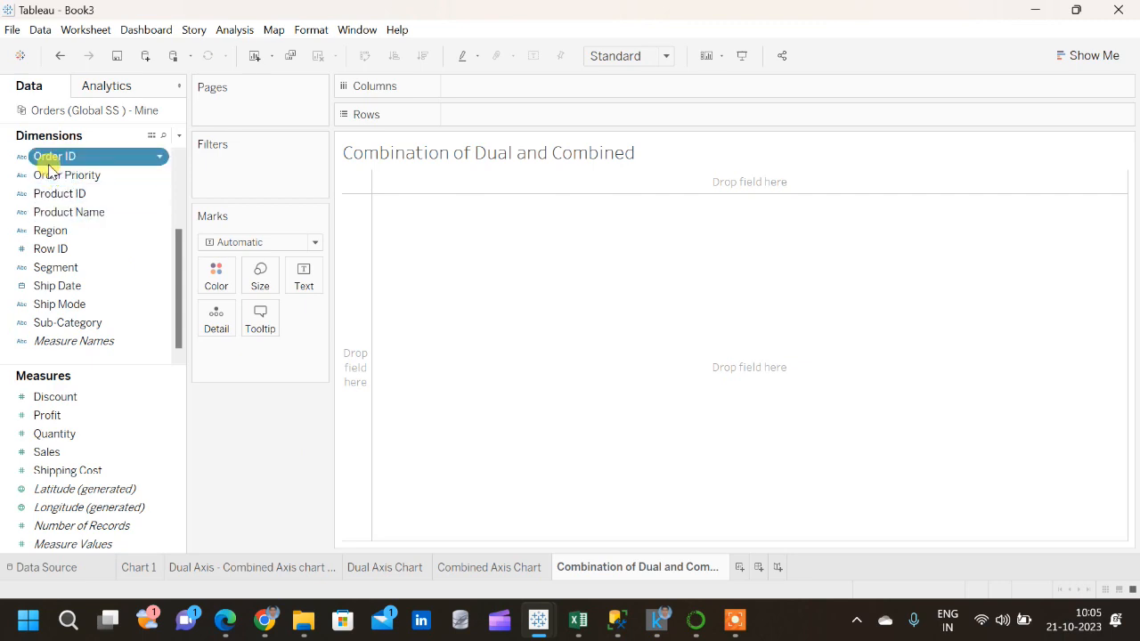
pyautogui.scroll(2, 55, 265)
pyautogui.moveTo(59, 256); pyautogui.dragTo(488, 87)
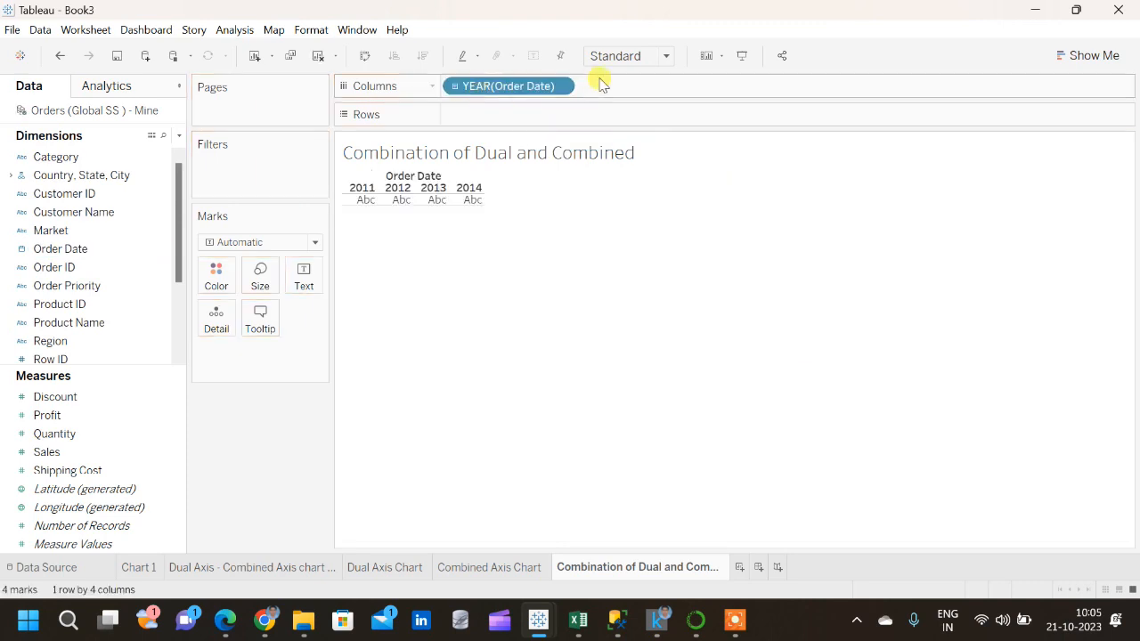
pyautogui.click(559, 85)
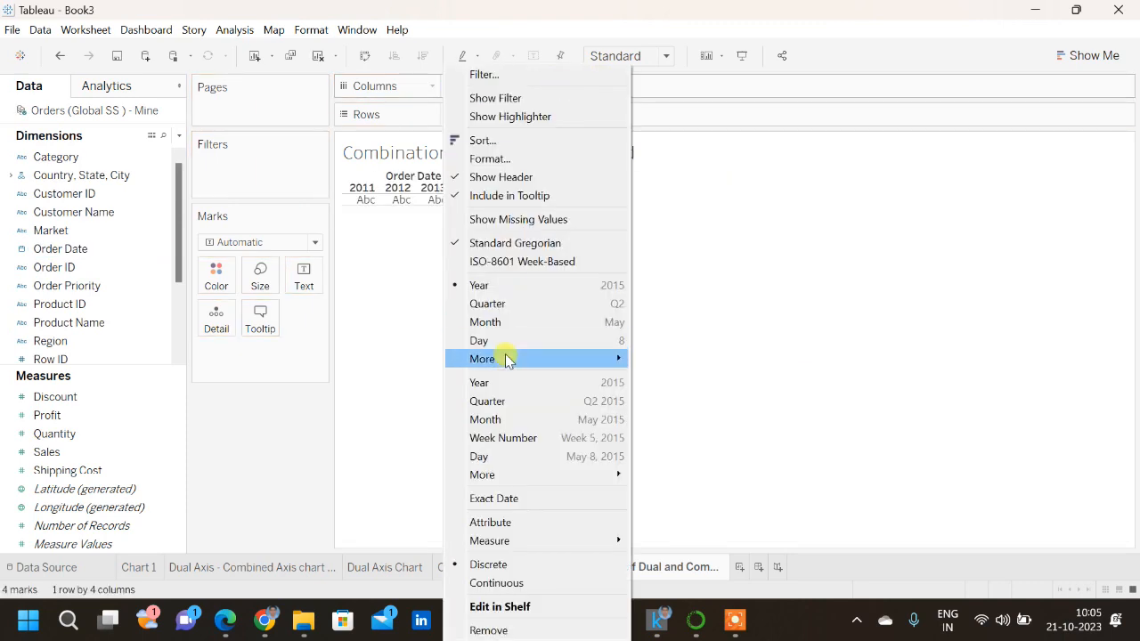
pyautogui.click(518, 420)
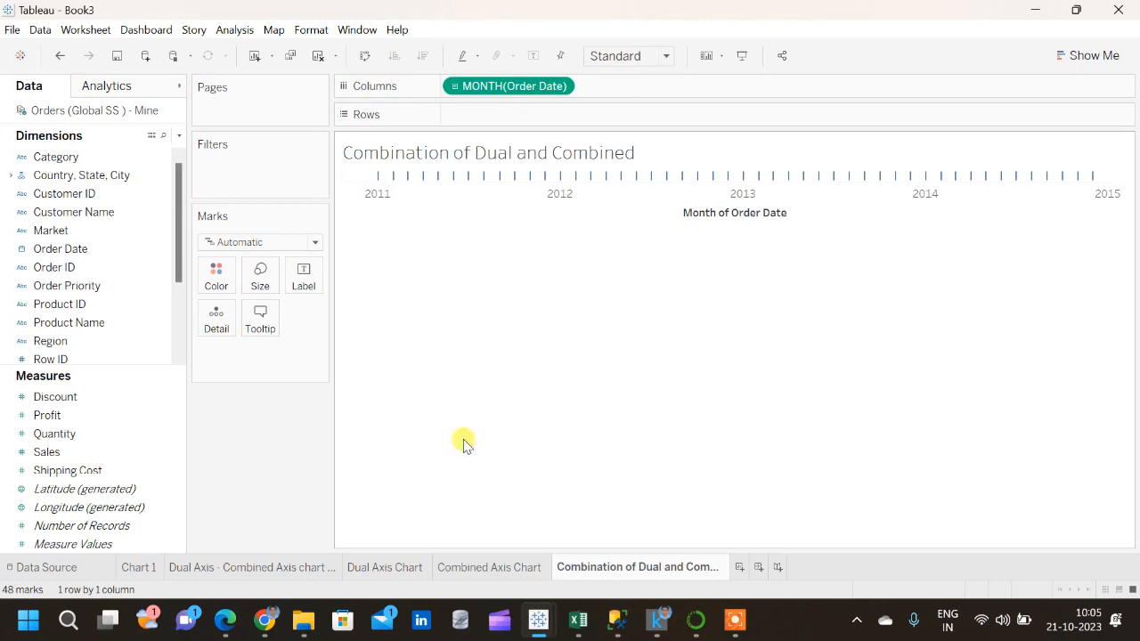
# Add a Measure Names filter to the combination sheet that keeps only Profit, Sales and Shipping Cost
pyautogui.scroll(-2, 89, 303)
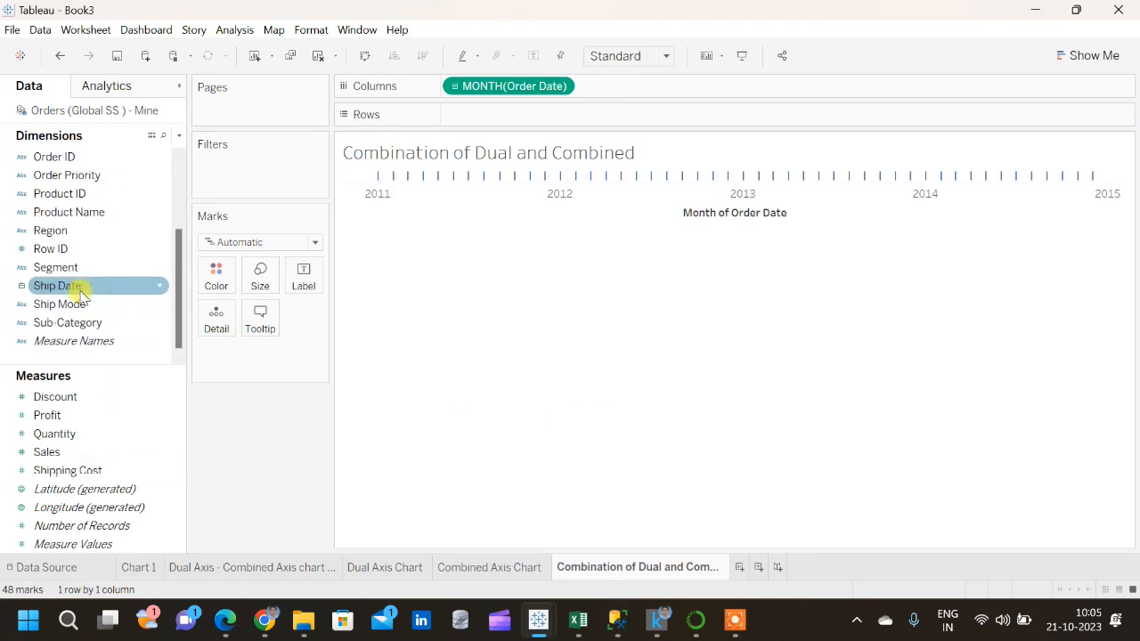
pyautogui.moveTo(98, 342); pyautogui.dragTo(238, 181)
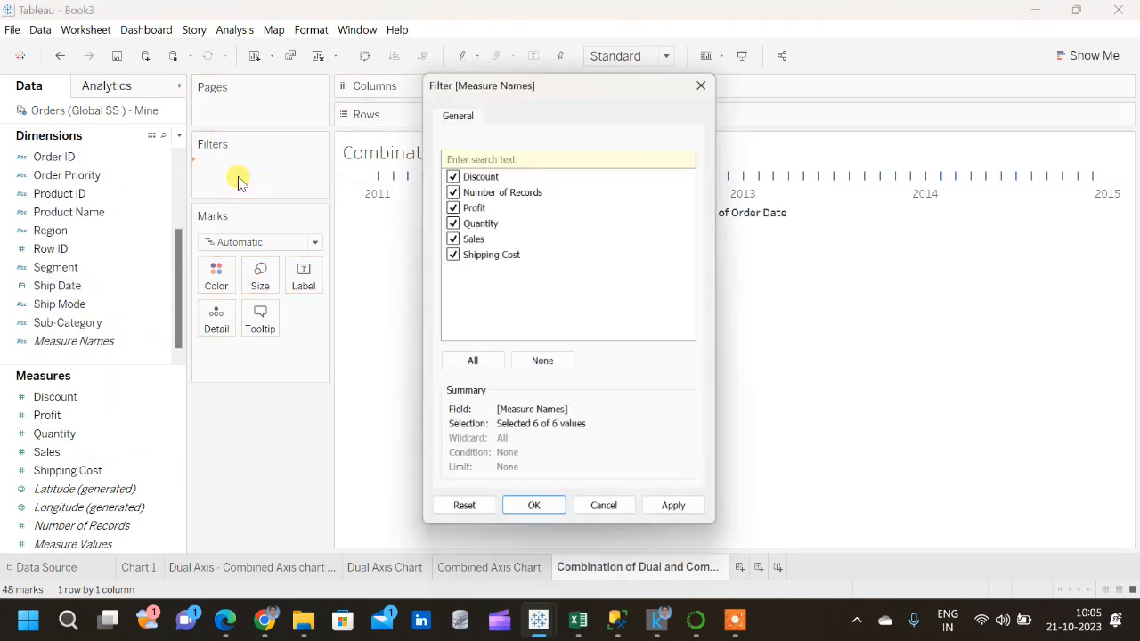
pyautogui.click(539, 363)
pyautogui.click(451, 205)
pyautogui.click(451, 238)
pyautogui.click(451, 254)
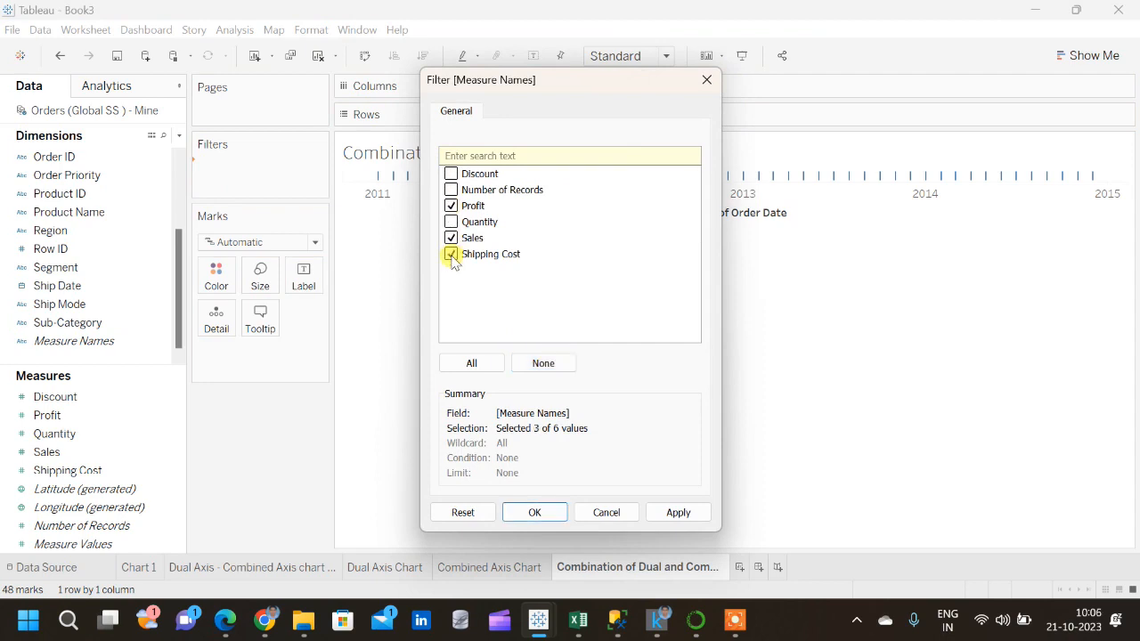
pyautogui.click(532, 513)
# Plot Measure Values on Rows of the combination sheet, with Measure Names as the line color
pyautogui.moveTo(86, 547); pyautogui.dragTo(505, 114)
pyautogui.moveTo(63, 345); pyautogui.dragTo(212, 278)
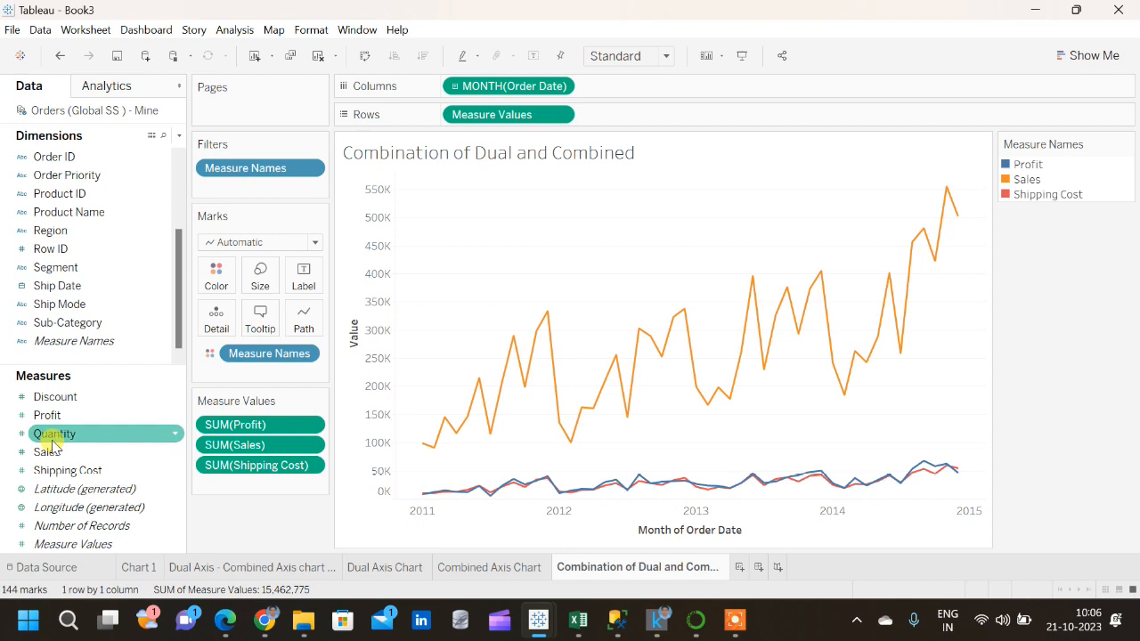
# Add the Quantity measure to Rows after Measure Values and set it as a dual axis
pyautogui.moveTo(52, 441); pyautogui.dragTo(630, 120)
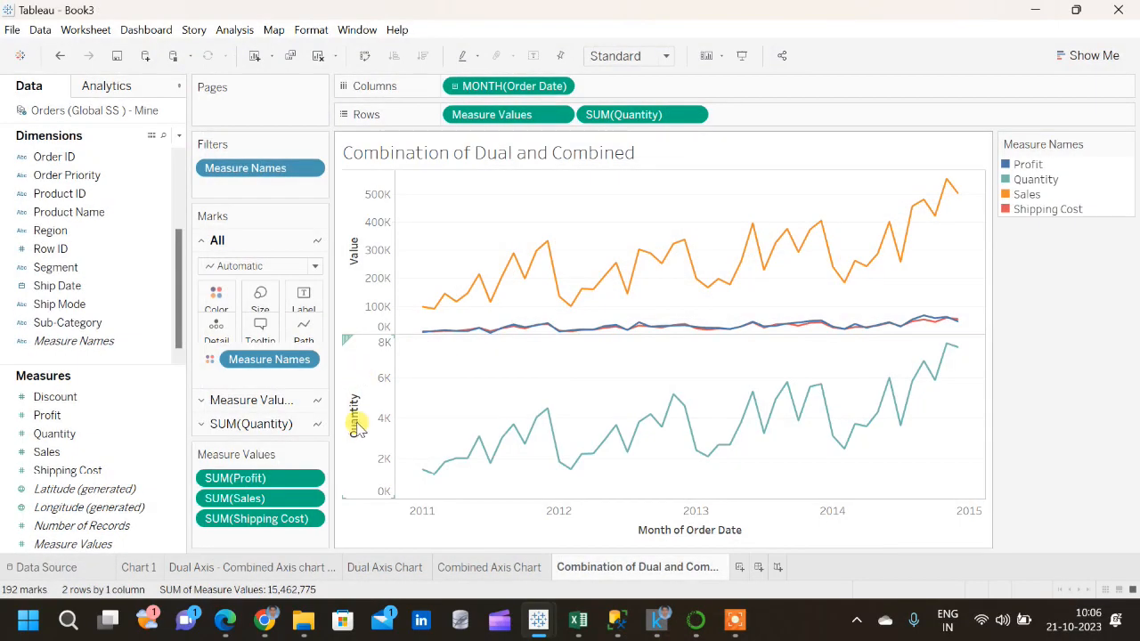
pyautogui.click(688, 117)
pyautogui.click(693, 116)
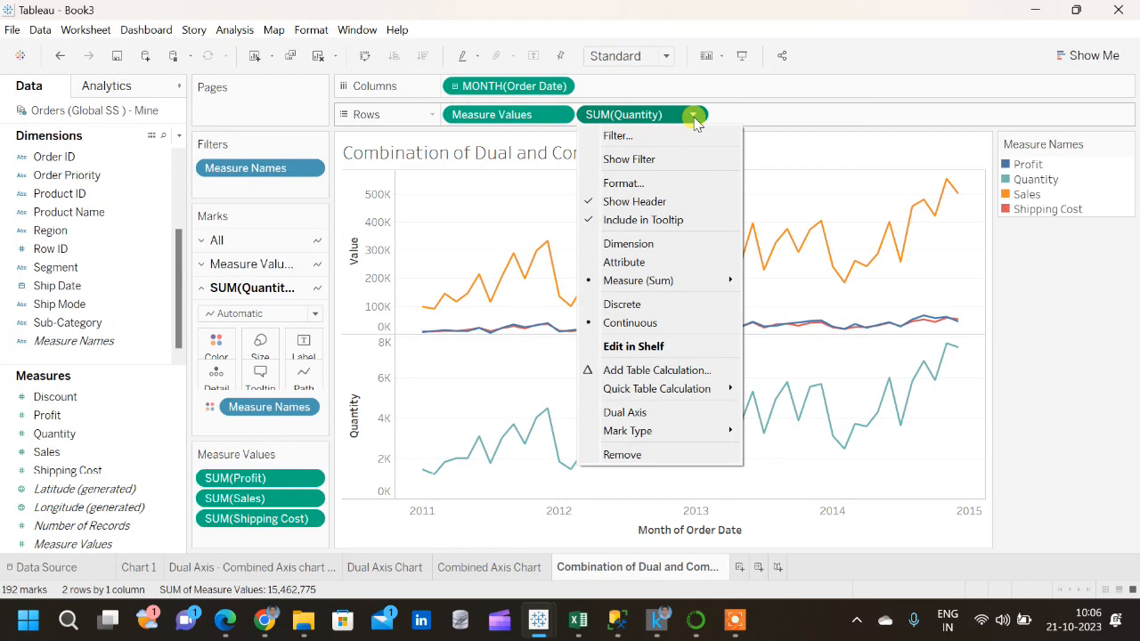
pyautogui.click(670, 417)
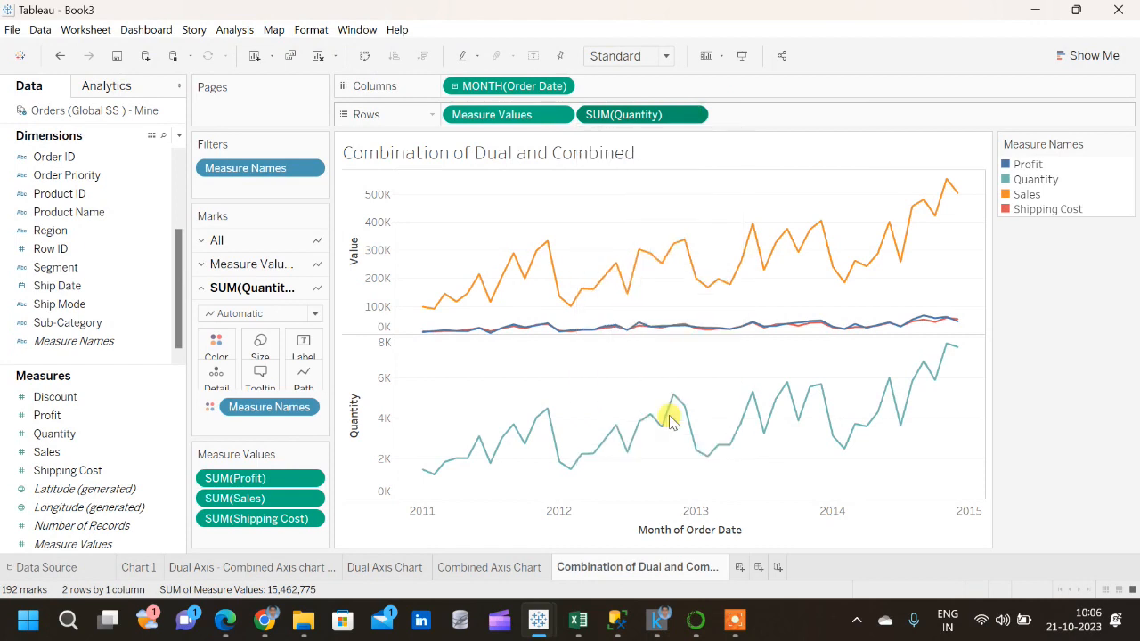